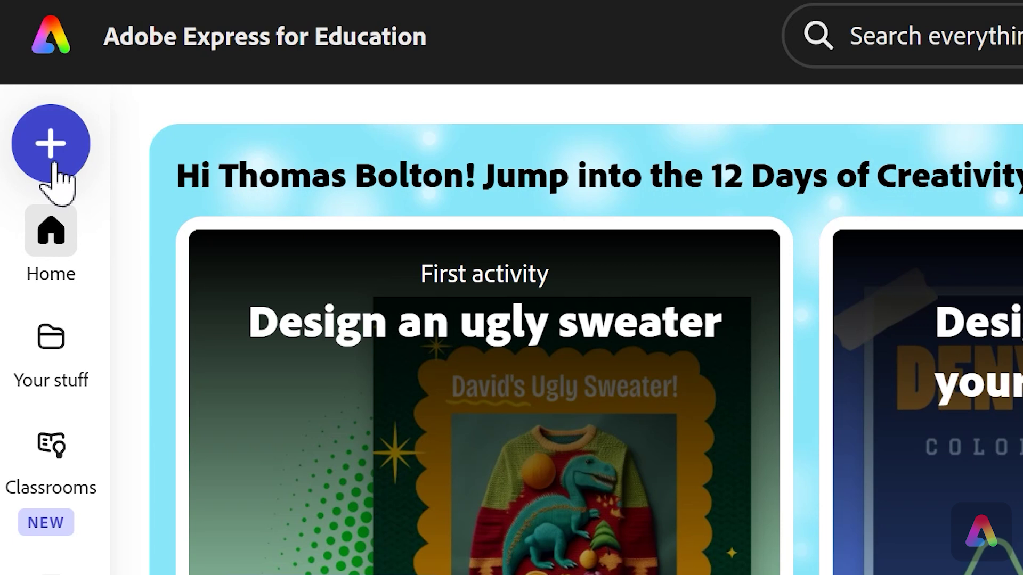
- Create a blank Landscape 16:9 design and close the video templates panel
{"action": "left_click", "coordinate": [40, 139]}
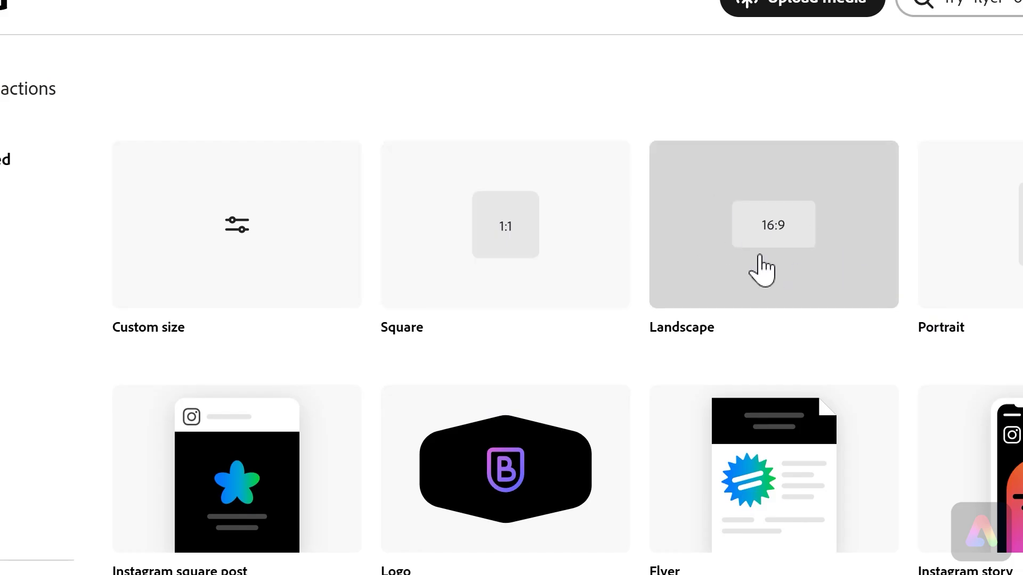
{"action": "left_click", "coordinate": [735, 234]}
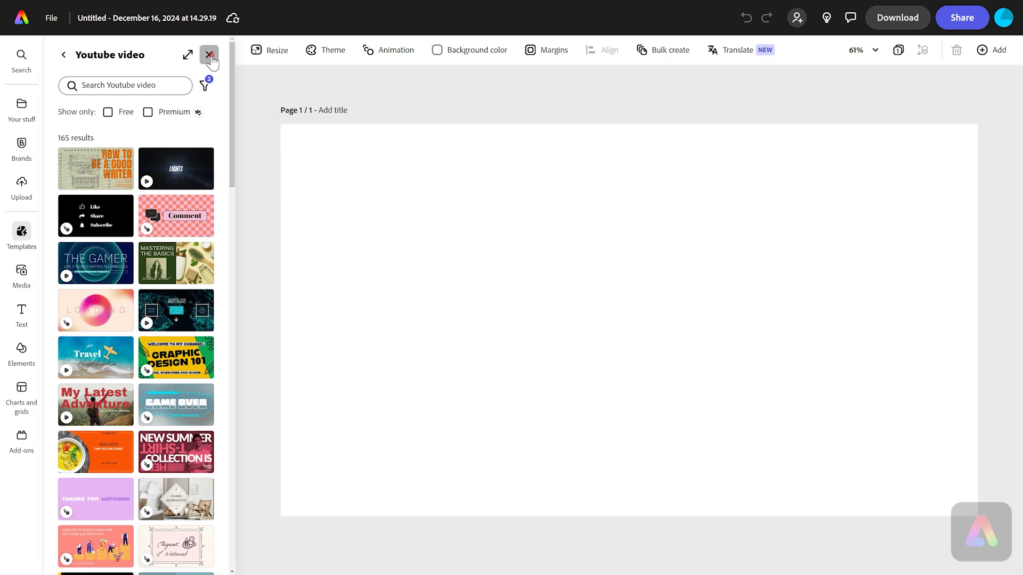
{"action": "left_click", "coordinate": [209, 55]}
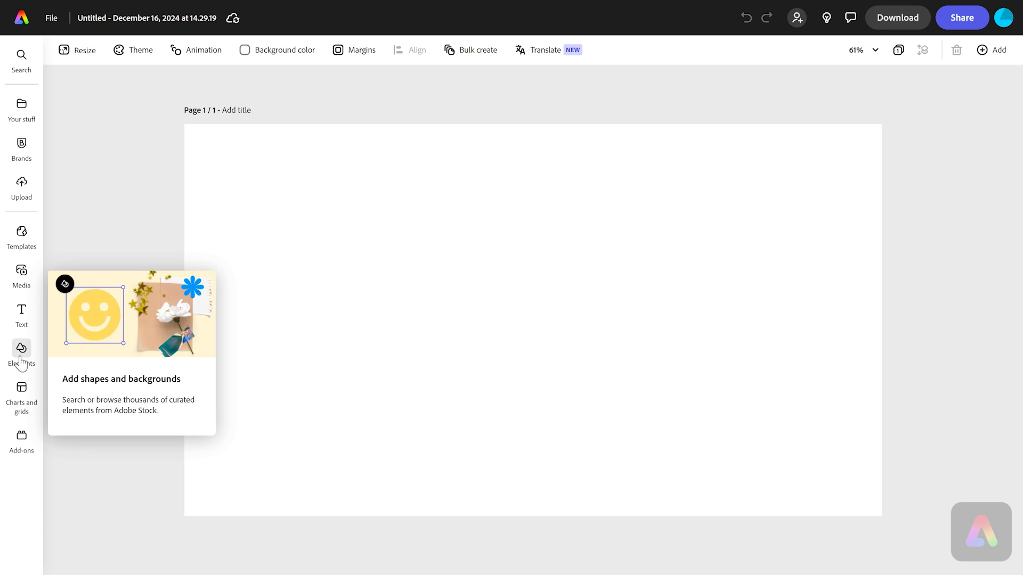
- Search the Elements library for 'hero'
{"action": "left_click", "coordinate": [20, 358]}
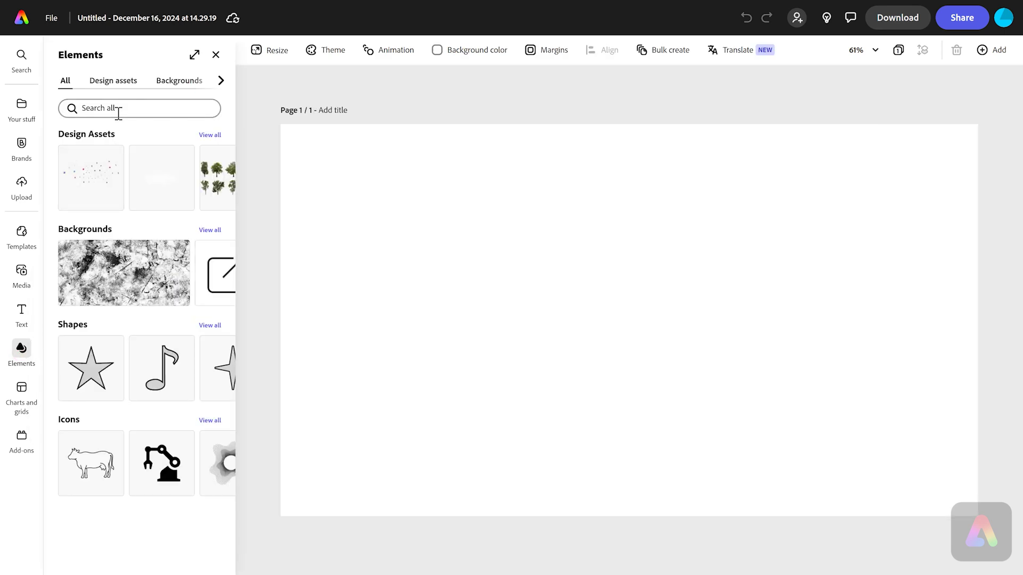
{"action": "left_click", "coordinate": [118, 109]}
{"action": "type", "text": "hero"}
{"action": "key", "text": "Return"}
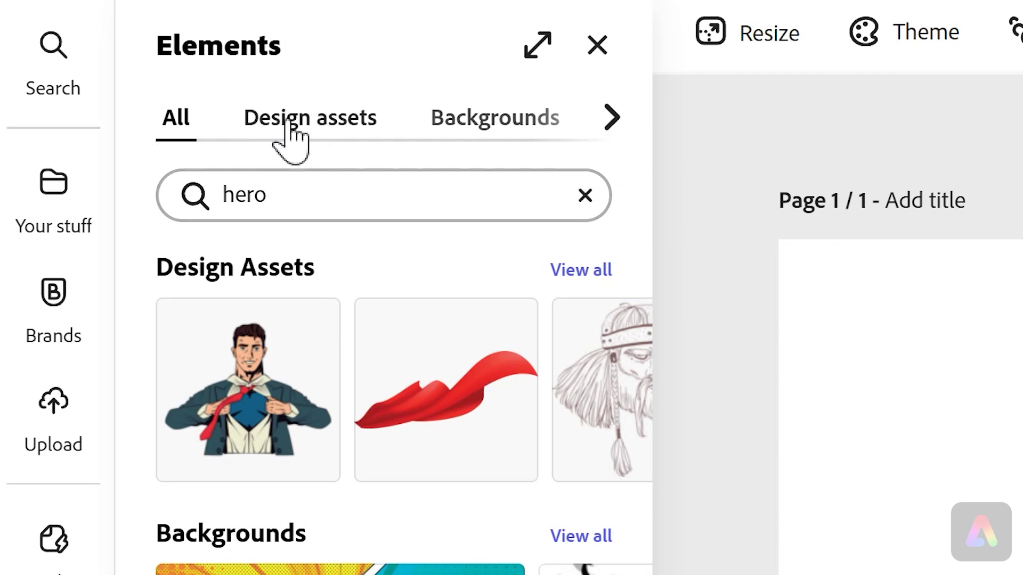
- Browse hero Backgrounds, Shapes and Icons, then return to Design assets
{"action": "left_click", "coordinate": [326, 127]}
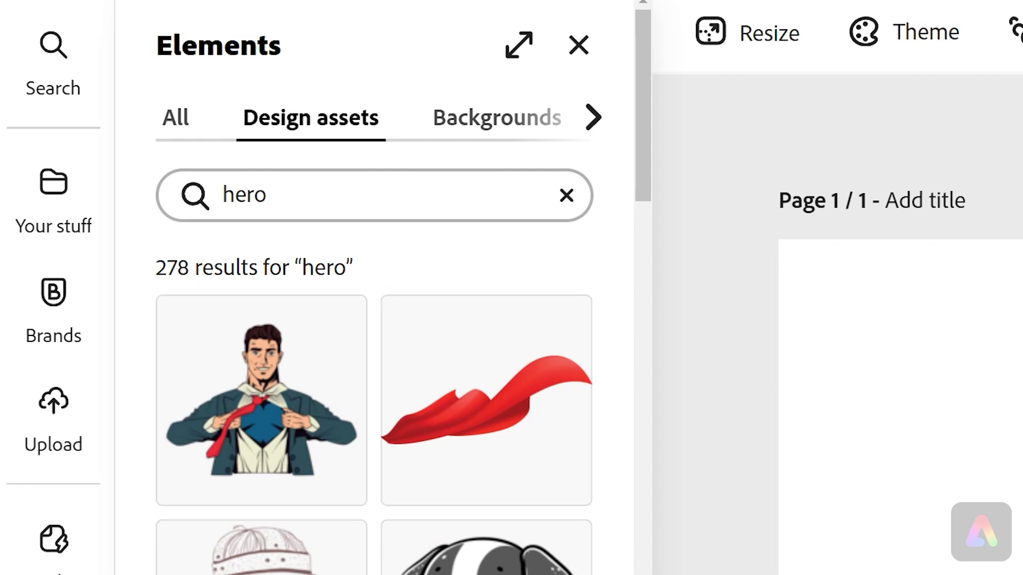
{"action": "left_click", "coordinate": [481, 121]}
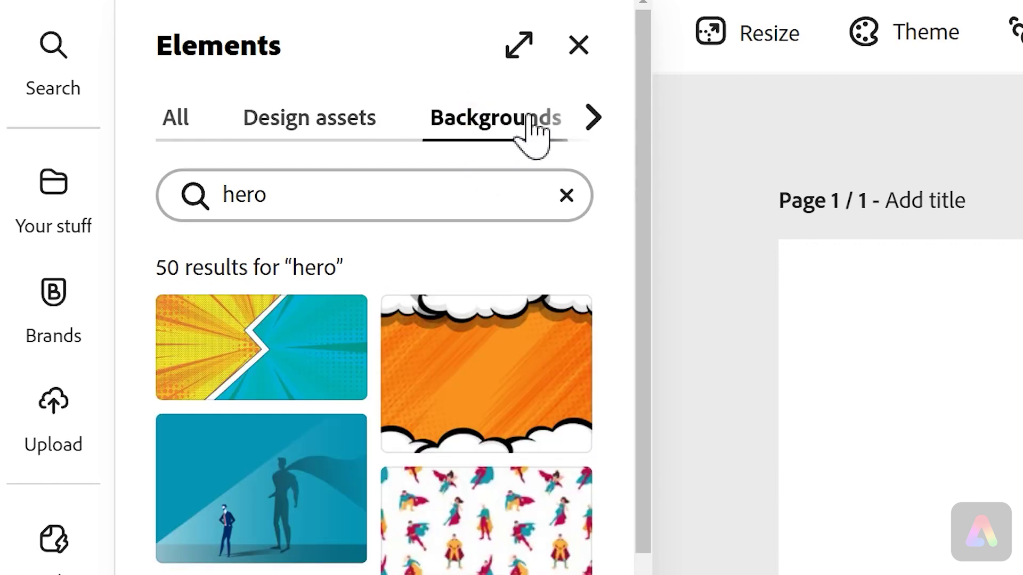
{"action": "left_click", "coordinate": [591, 118]}
{"action": "left_click", "coordinate": [443, 120]}
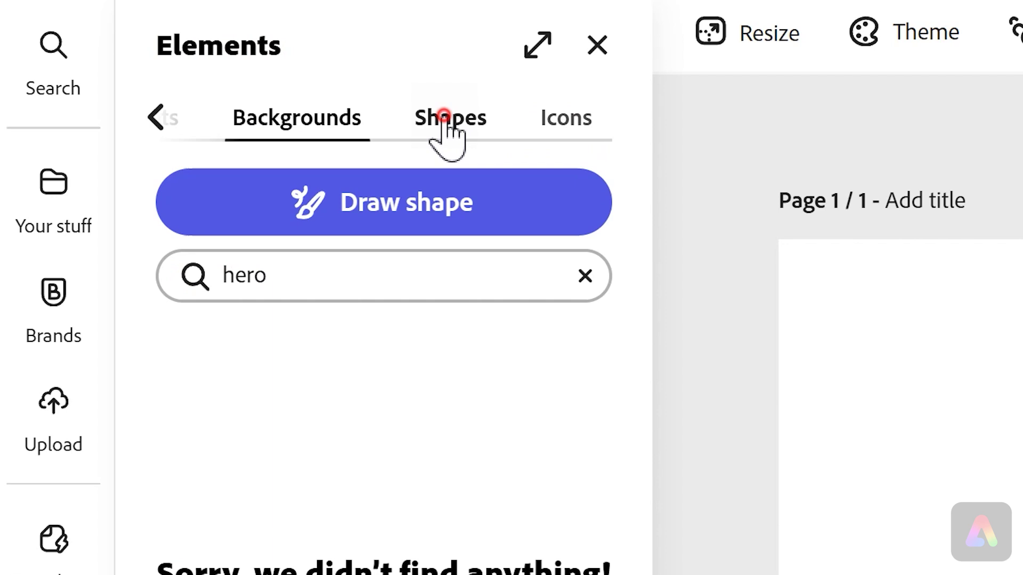
{"action": "left_click", "coordinate": [575, 116]}
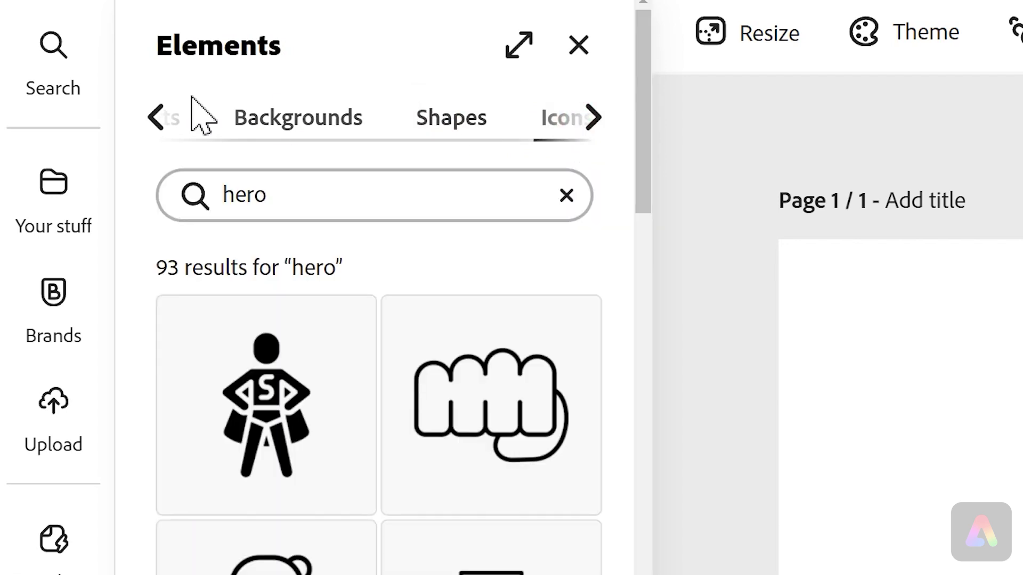
{"action": "left_click", "coordinate": [290, 134]}
{"action": "left_click", "coordinate": [169, 125]}
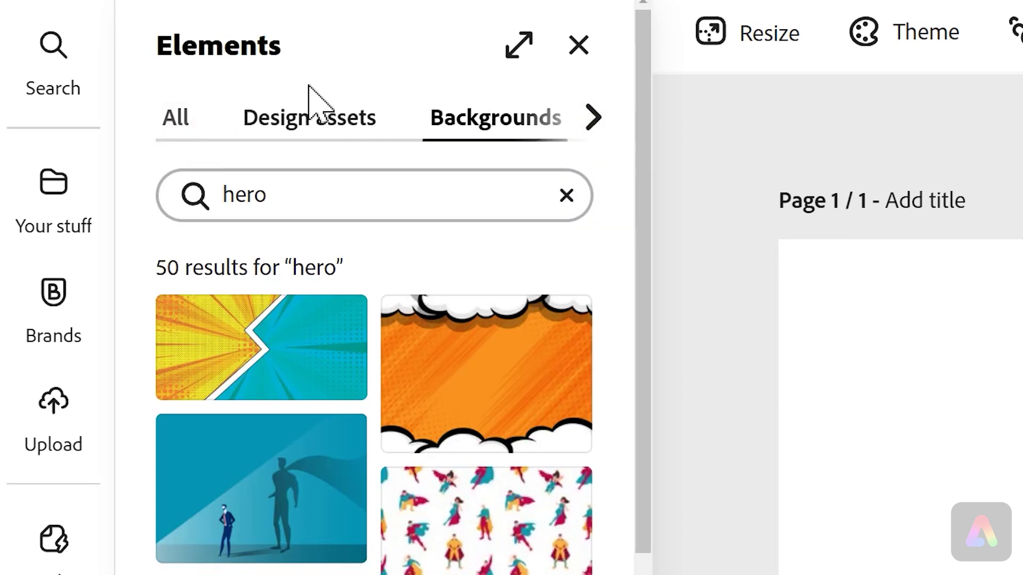
{"action": "left_click", "coordinate": [317, 122]}
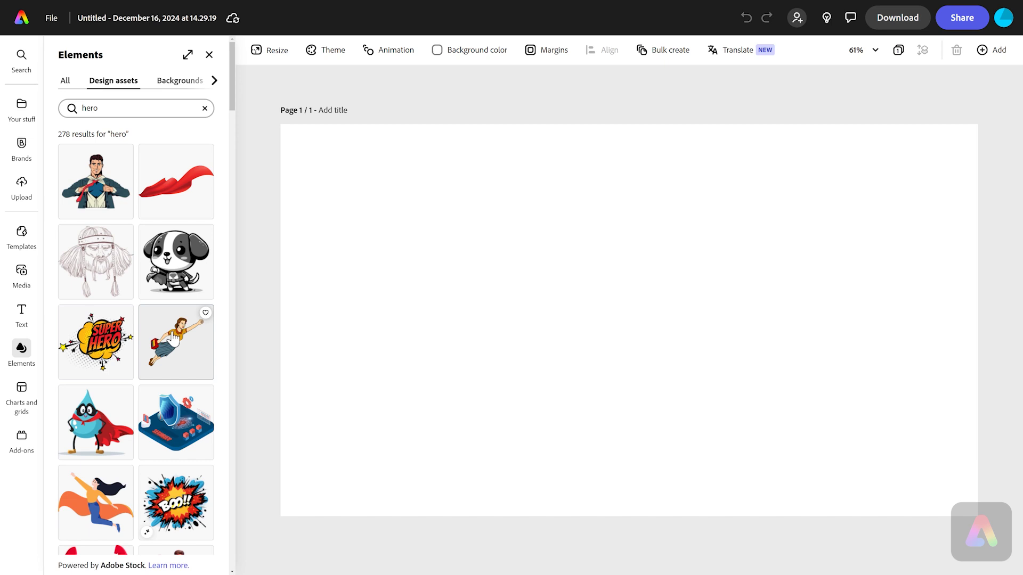
- Add the flying woman illustration, enlarge it and position it on the page
{"action": "left_click", "coordinate": [179, 345]}
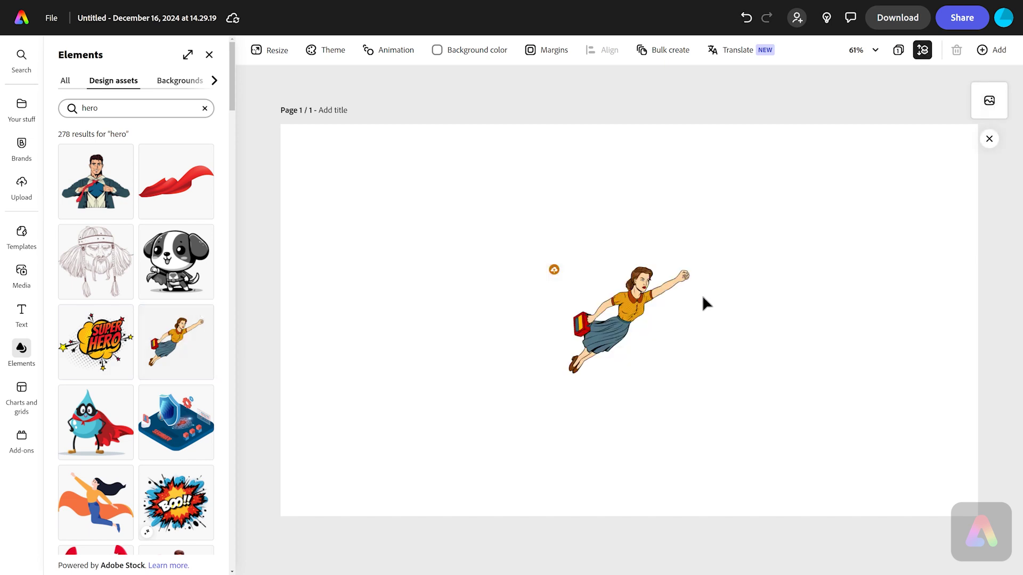
{"action": "left_click_drag", "start_coordinate": [543, 378], "coordinate": [476, 330]}
{"action": "left_click", "coordinate": [680, 356]}
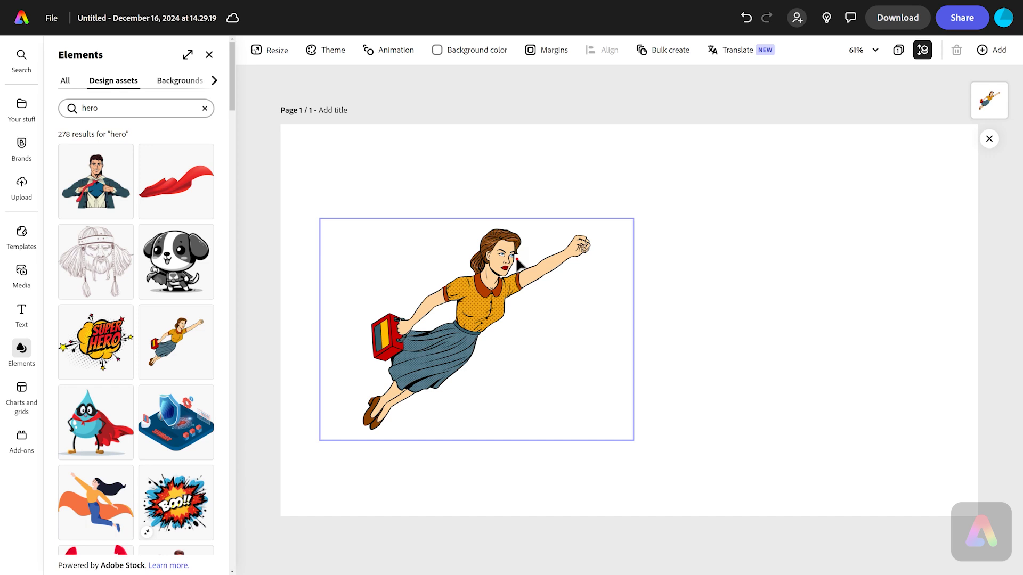
{"action": "left_click", "coordinate": [613, 256]}
{"action": "left_click_drag", "start_coordinate": [632, 219], "coordinate": [704, 173]}
{"action": "left_click_drag", "start_coordinate": [576, 220], "coordinate": [558, 238]}
{"action": "left_click", "coordinate": [760, 408]}
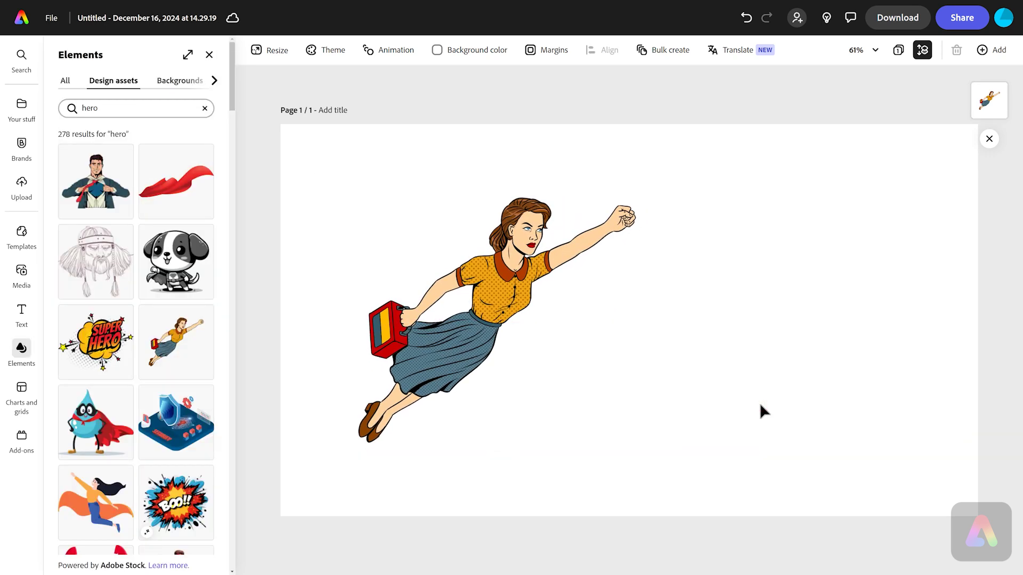
- Add the SUPER HERO sticker, shrink it and place it bottom-right
{"action": "left_click", "coordinate": [71, 351]}
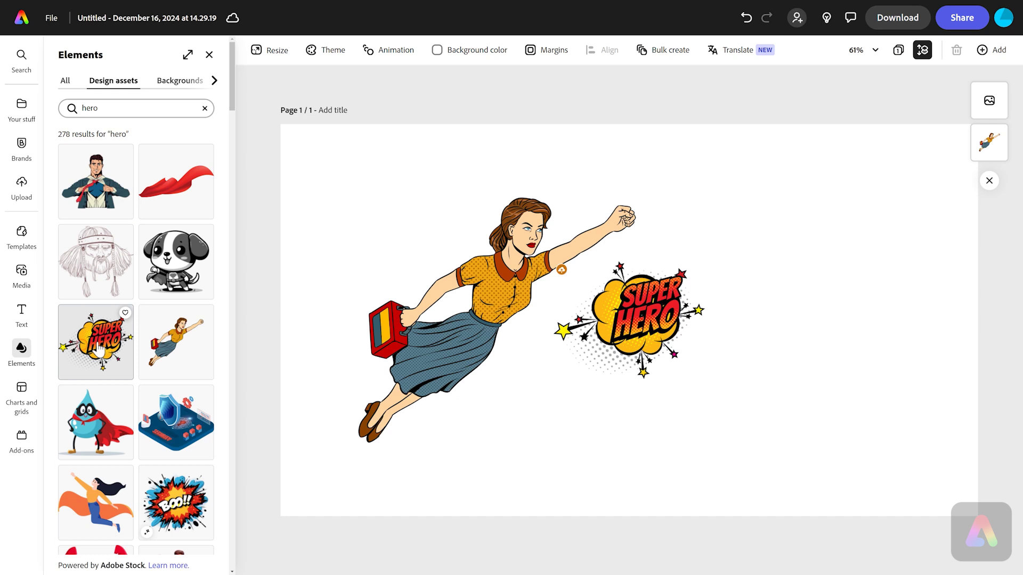
{"action": "left_click_drag", "start_coordinate": [705, 261], "coordinate": [661, 295]}
{"action": "left_click_drag", "start_coordinate": [607, 362], "coordinate": [920, 463]}
{"action": "left_click", "coordinate": [853, 322]}
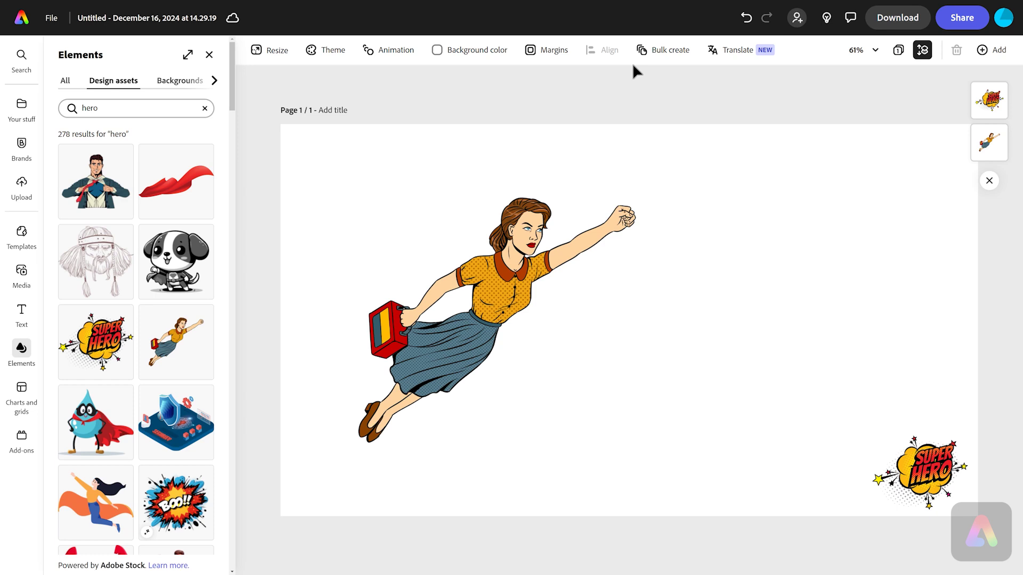
- Apply the orange sunburst hero background and shift the woman up-left
{"action": "left_click", "coordinate": [180, 81]}
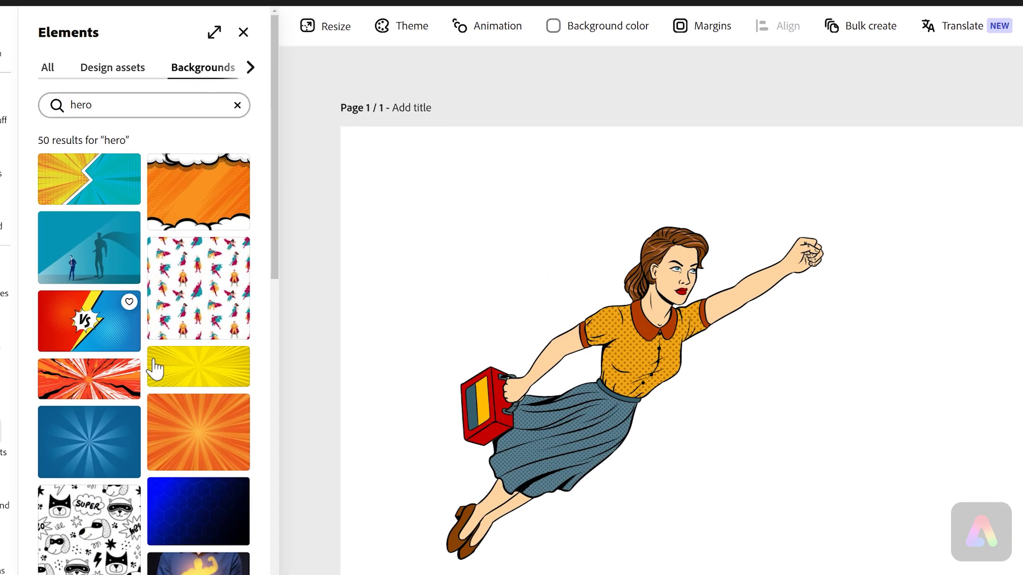
{"action": "left_click", "coordinate": [155, 367]}
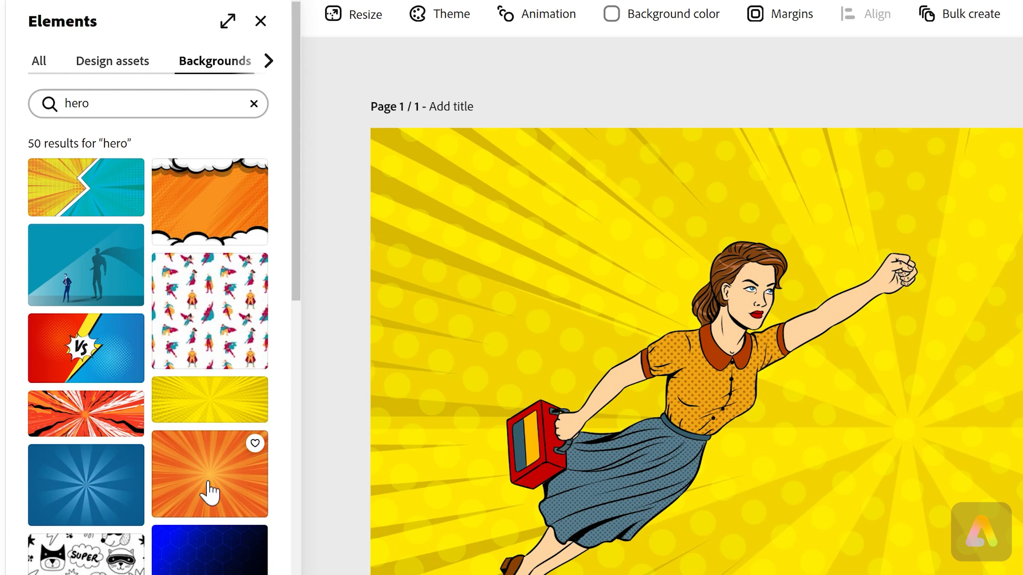
{"action": "left_click", "coordinate": [208, 492]}
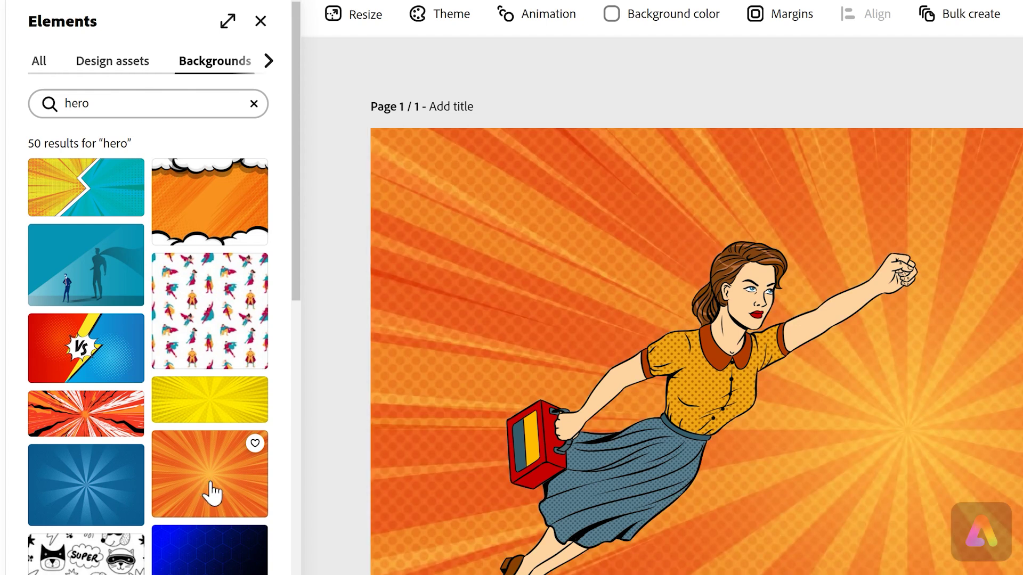
{"action": "left_click_drag", "start_coordinate": [691, 422], "coordinate": [653, 393]}
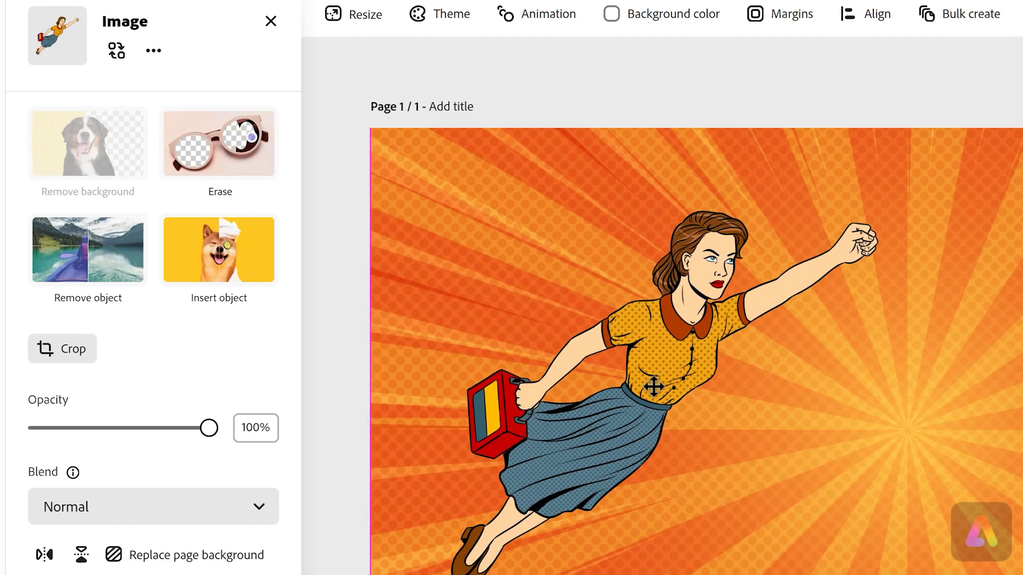
{"action": "left_click", "coordinate": [883, 93]}
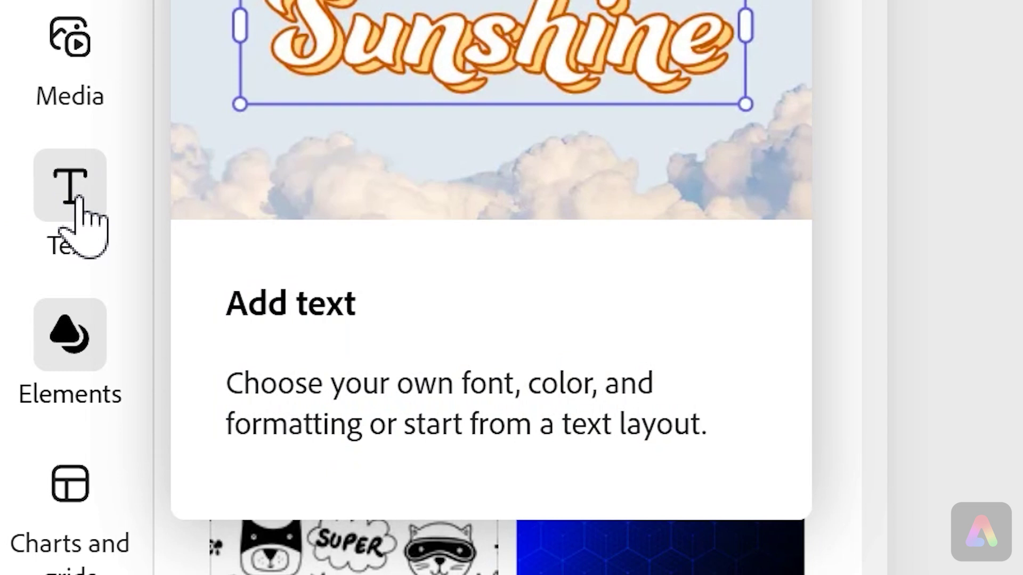
- Add a 'WEBWOMAN' text box and move it to the upper right
{"action": "left_click", "coordinate": [77, 198]}
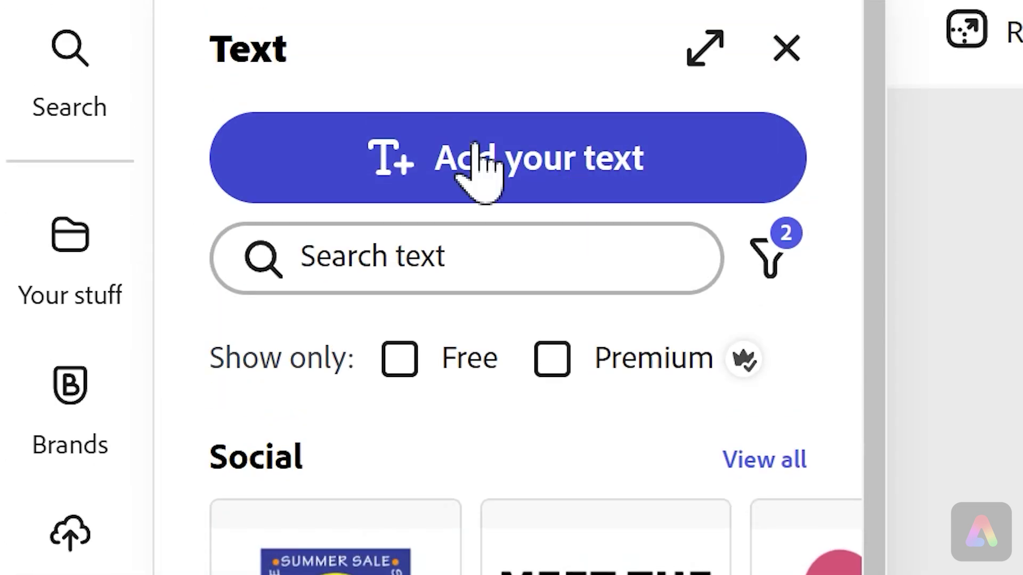
{"action": "left_click", "coordinate": [610, 160]}
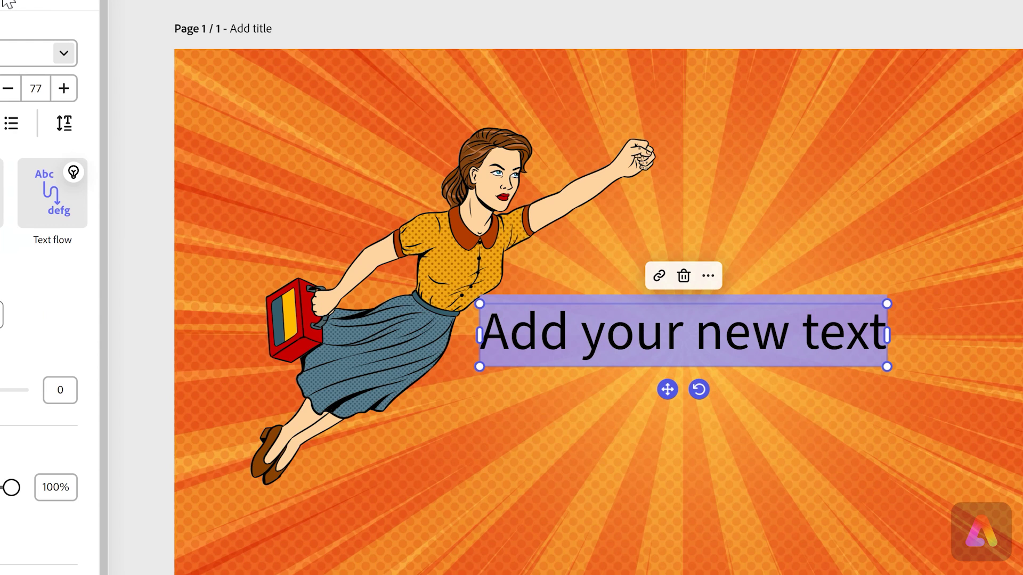
{"action": "scroll", "coordinate": [8, 3], "scroll_direction": "up", "scroll_amount": 1}
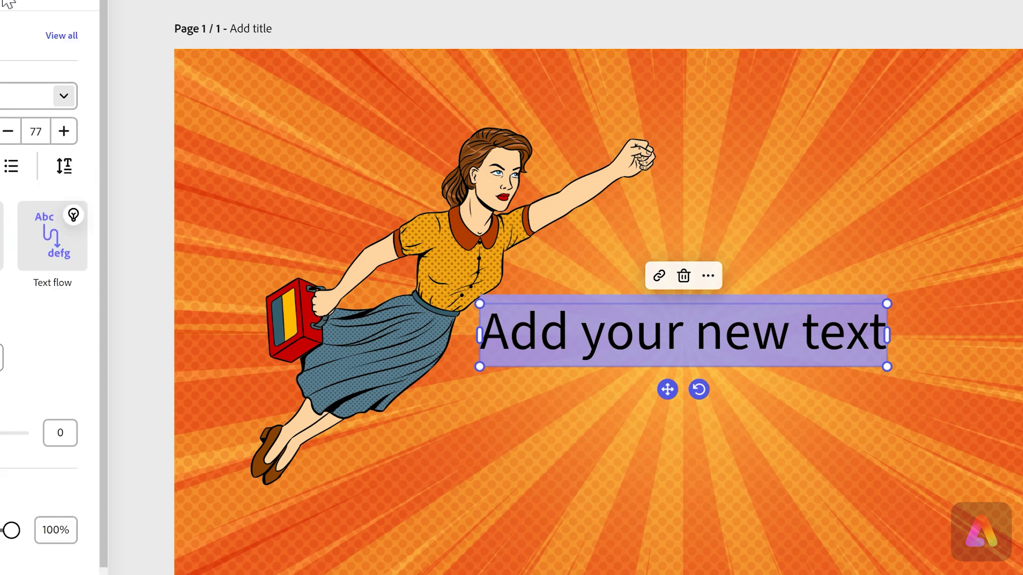
{"action": "key", "text": "shift"}
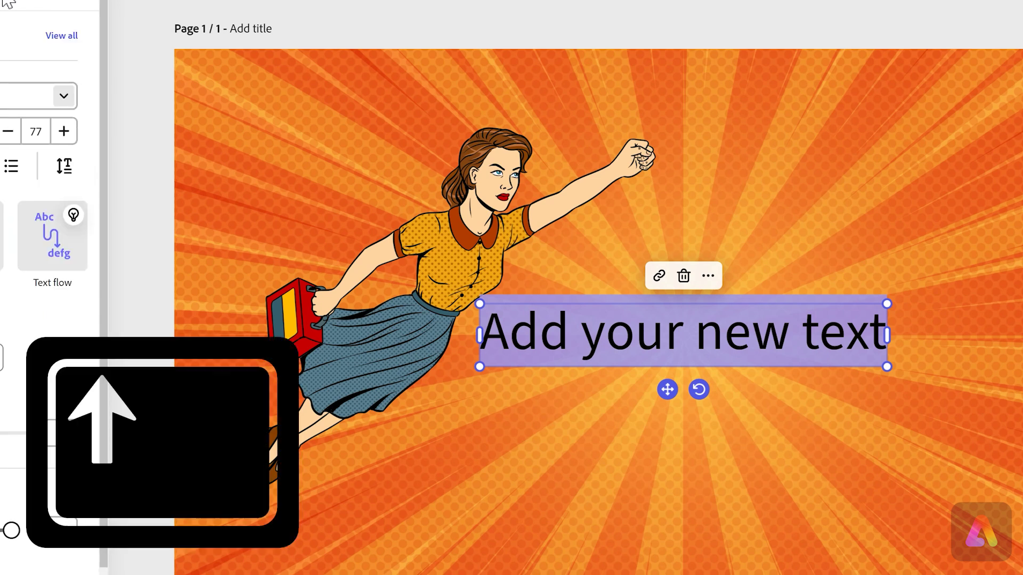
{"action": "type", "text": "WE"}
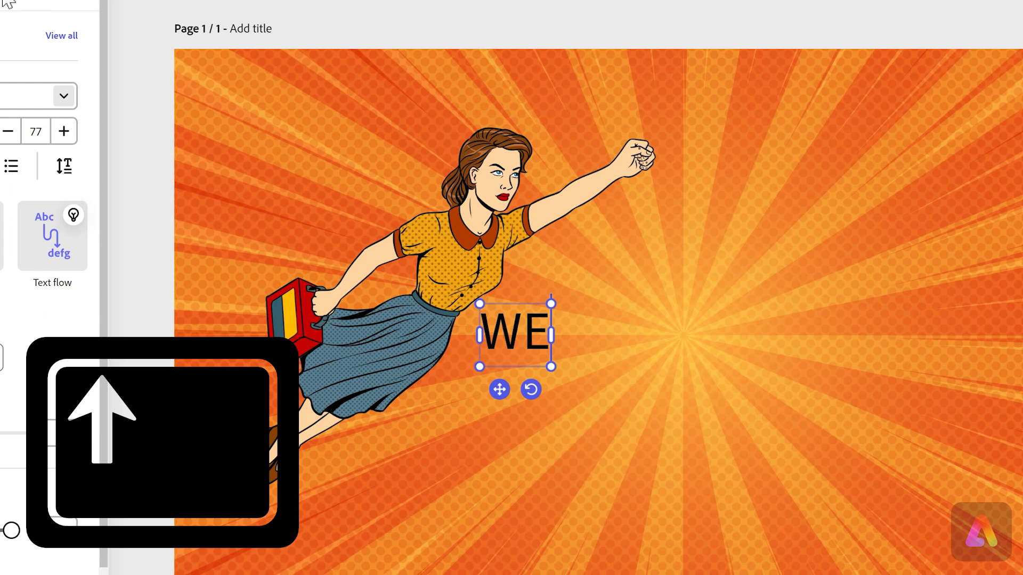
{"action": "type", "text": "BWOM"}
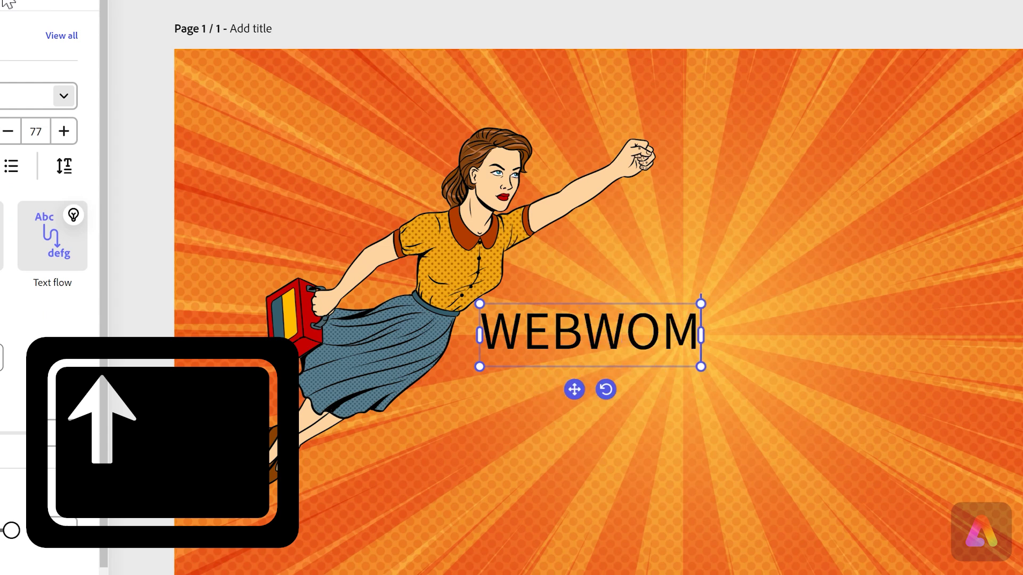
{"action": "type", "text": "AN"}
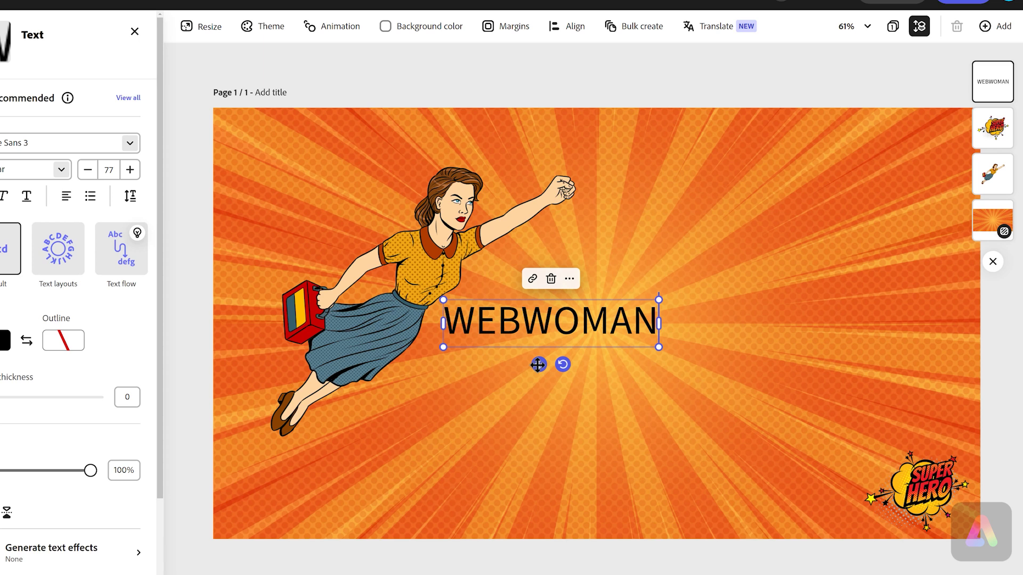
{"action": "left_click_drag", "start_coordinate": [538, 364], "coordinate": [767, 223]}
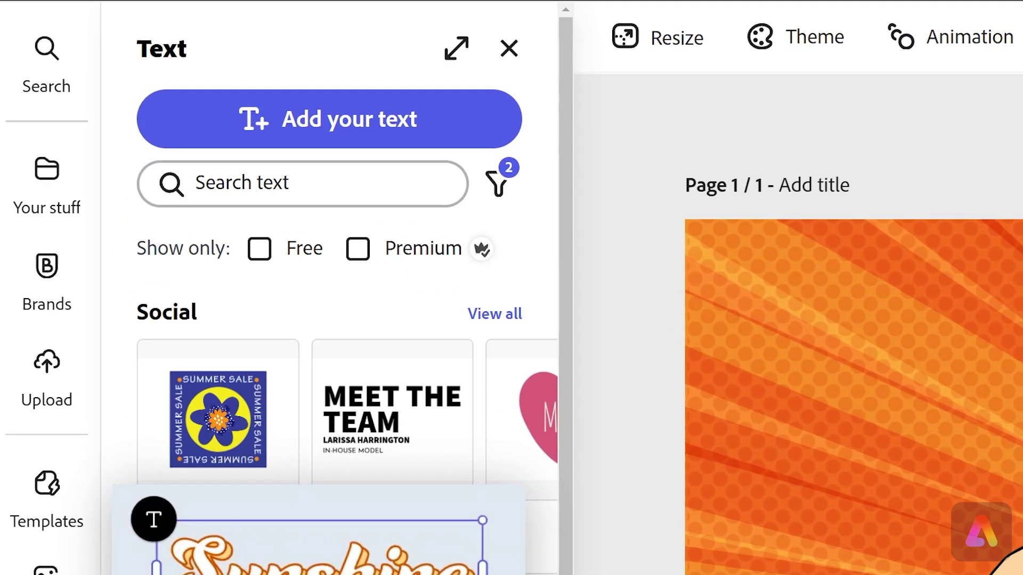
- Add a text box starting 'Secret Identity: Computer repairwoman' followed by new lines
{"action": "left_click", "coordinate": [380, 119]}
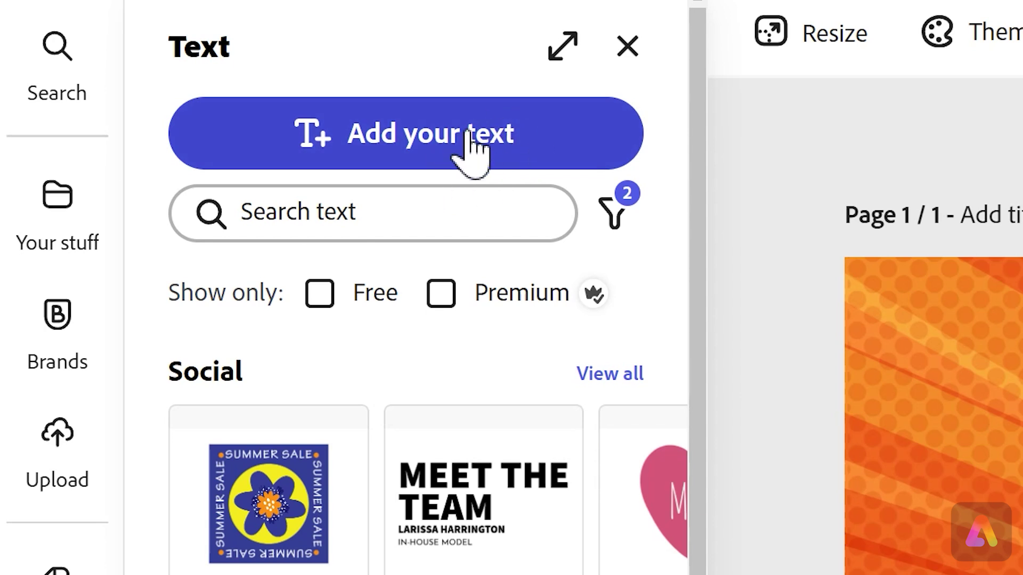
{"action": "left_click", "coordinate": [469, 139]}
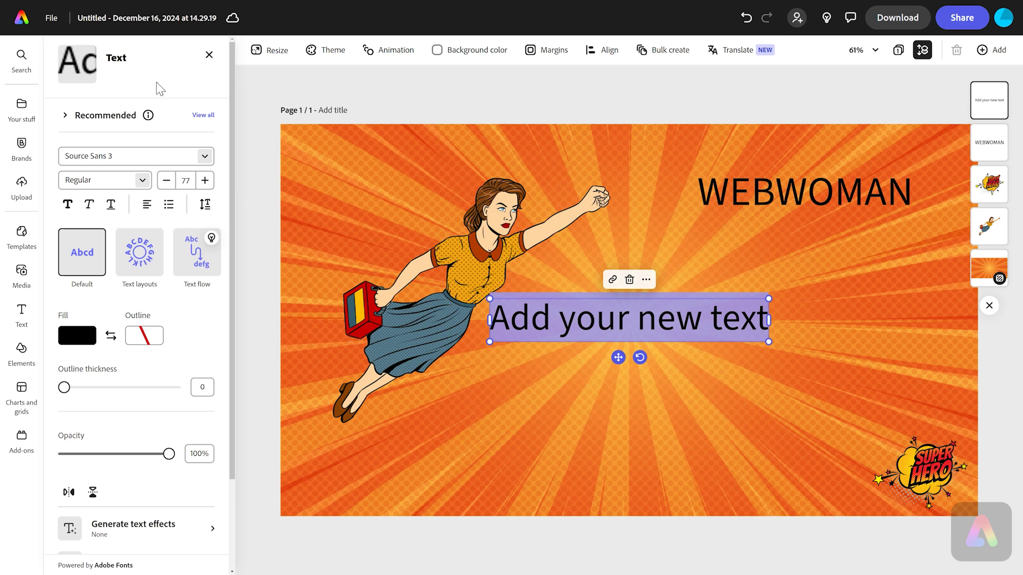
{"action": "key", "text": "shift"}
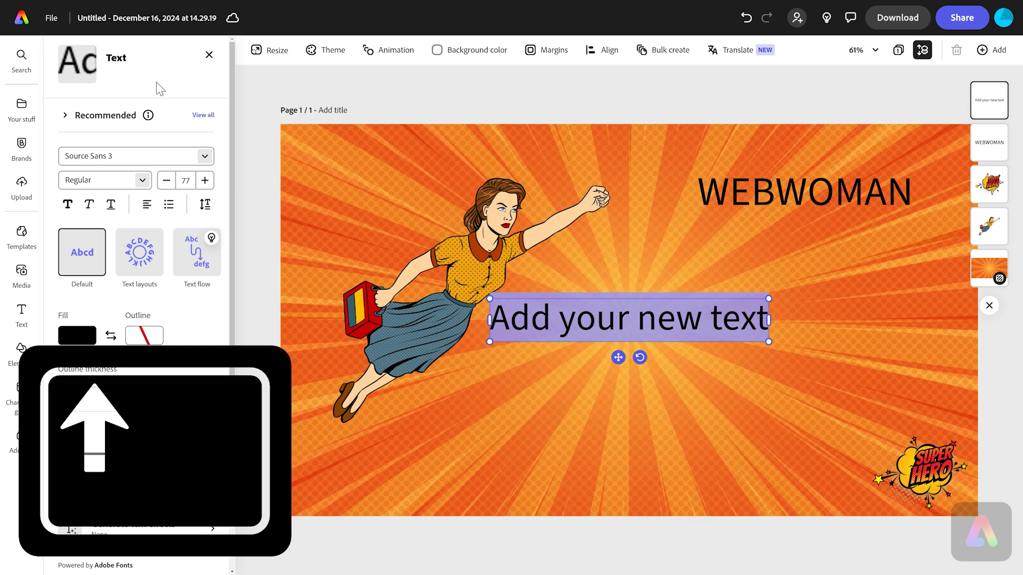
{"action": "type", "text": "Secret"}
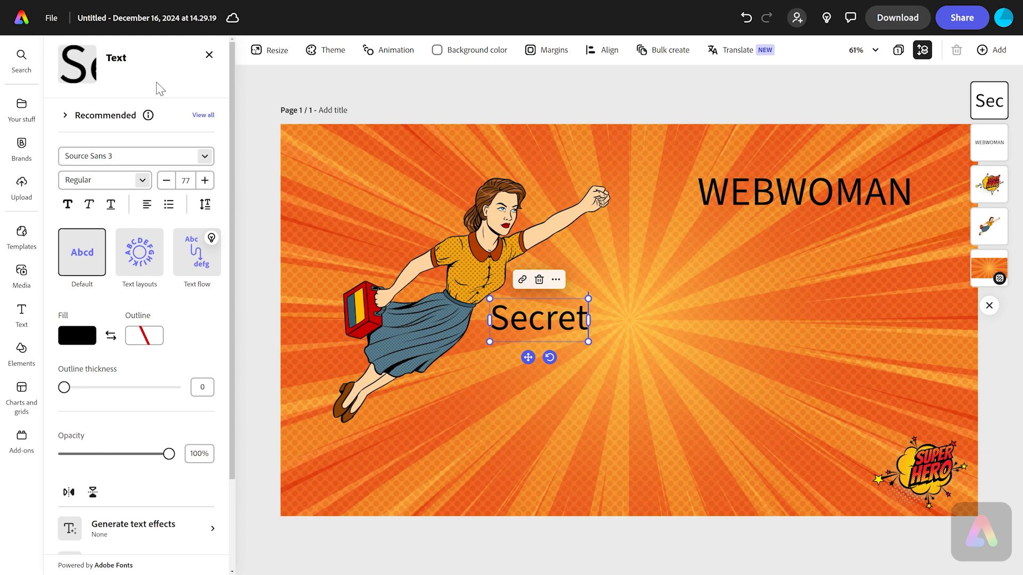
{"action": "type", "text": " Iden"}
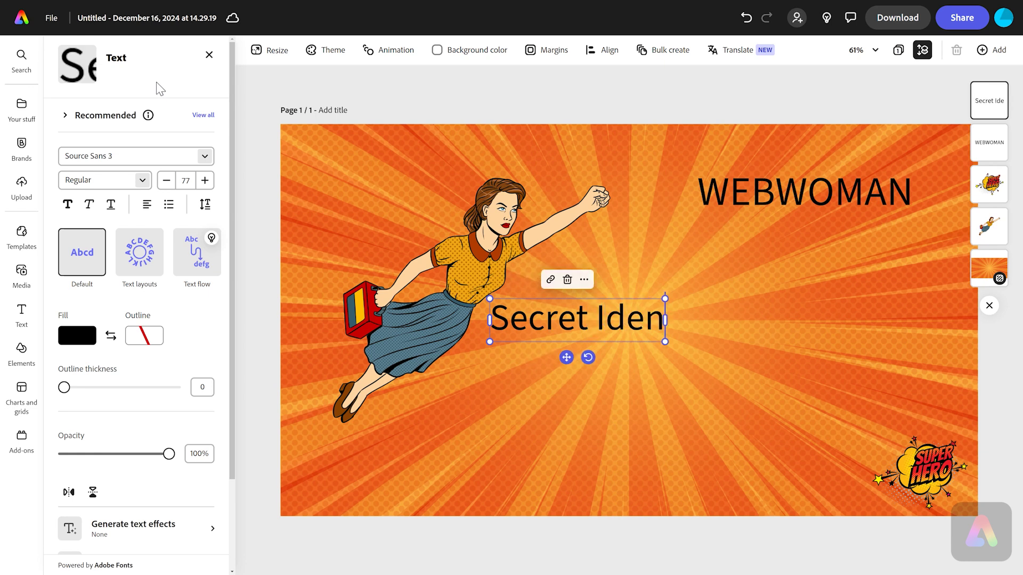
{"action": "type", "text": "tity"}
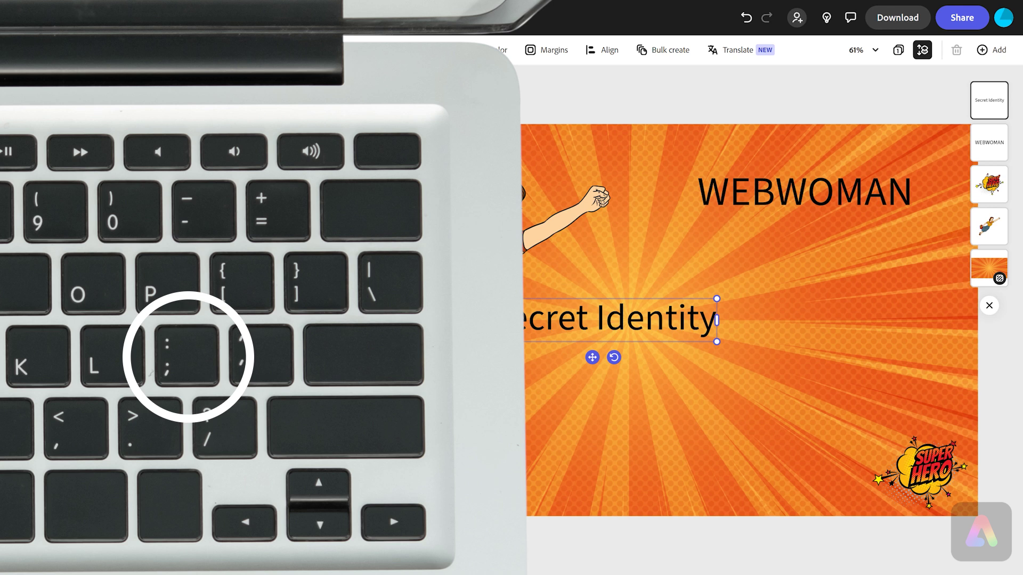
{"action": "type", "text": ":"}
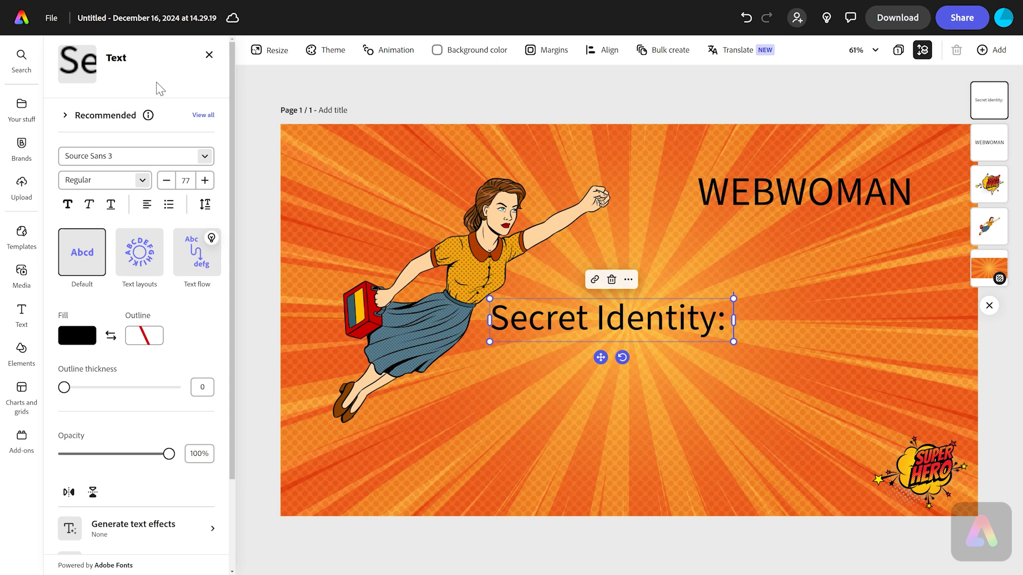
{"action": "type", "text": " Computer repair"}
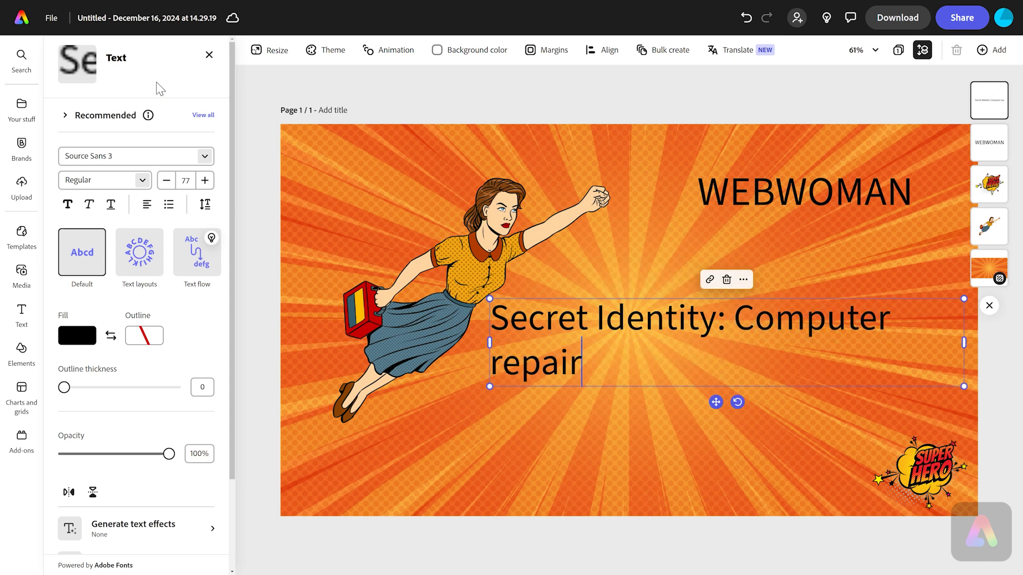
{"action": "type", "text": "woman"}
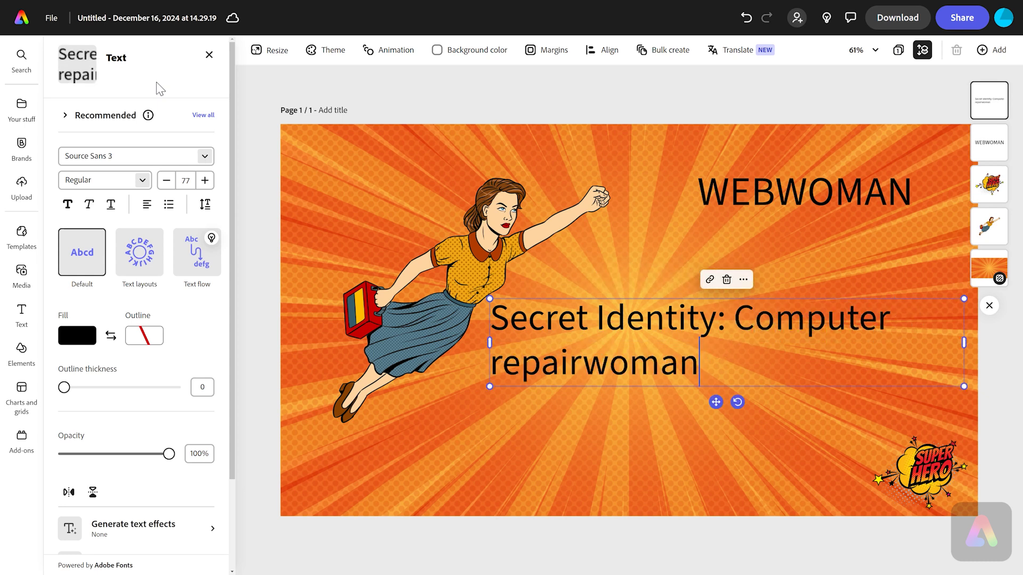
{"action": "key", "text": "Return"}
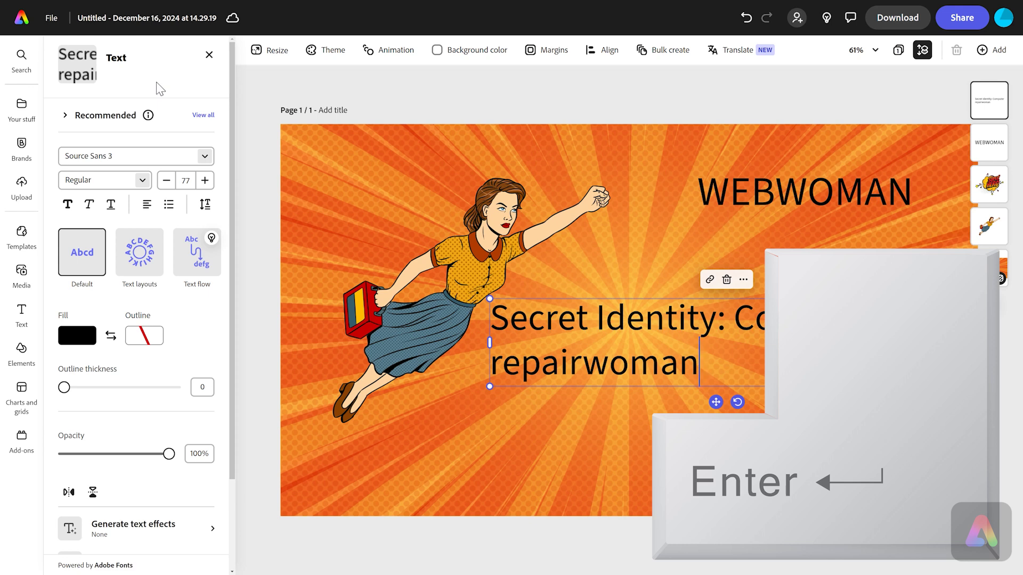
{"action": "key", "text": "Return"}
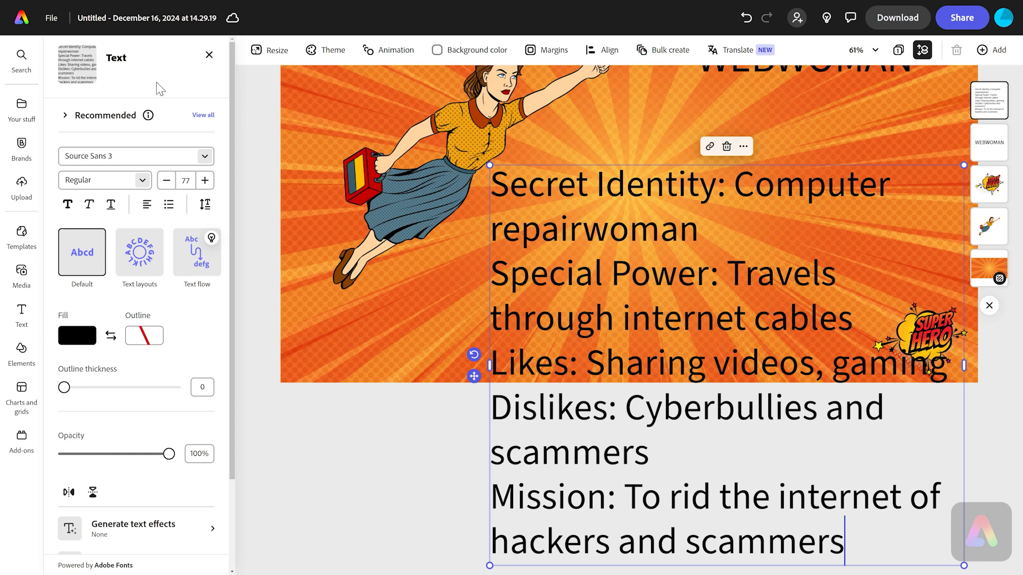
- Shrink the info text and place it on the page beside the figure
{"action": "left_click", "coordinate": [323, 399]}
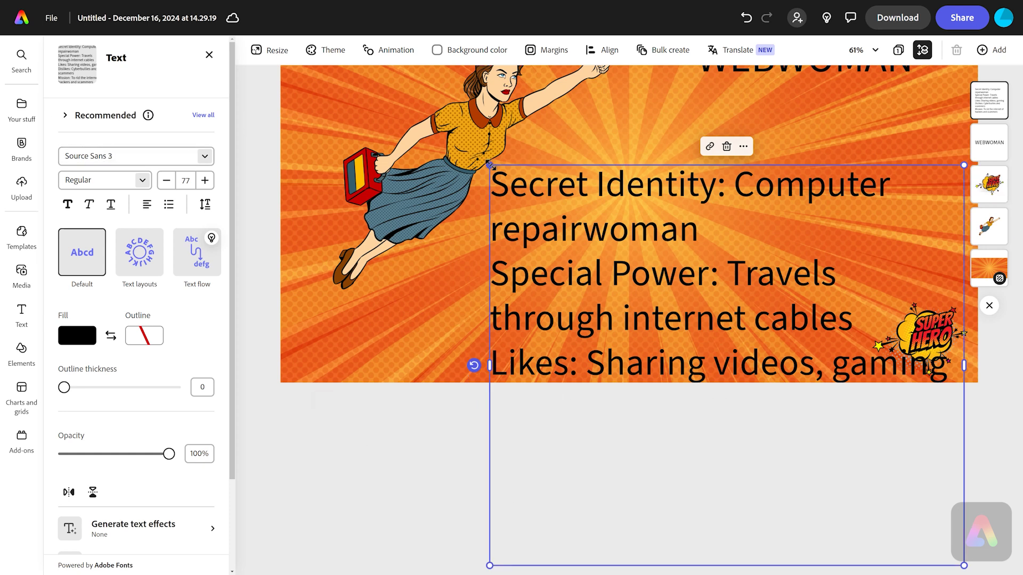
{"action": "left_click_drag", "start_coordinate": [490, 167], "coordinate": [640, 293]}
{"action": "left_click_drag", "start_coordinate": [691, 428], "coordinate": [642, 330]}
{"action": "scroll", "coordinate": [612, 281], "scroll_direction": "up", "scroll_amount": 3}
{"action": "left_click_drag", "start_coordinate": [691, 400], "coordinate": [735, 299]}
- Enlarge and lower the flying woman, undoing the final nudge
{"action": "left_click", "coordinate": [500, 266]}
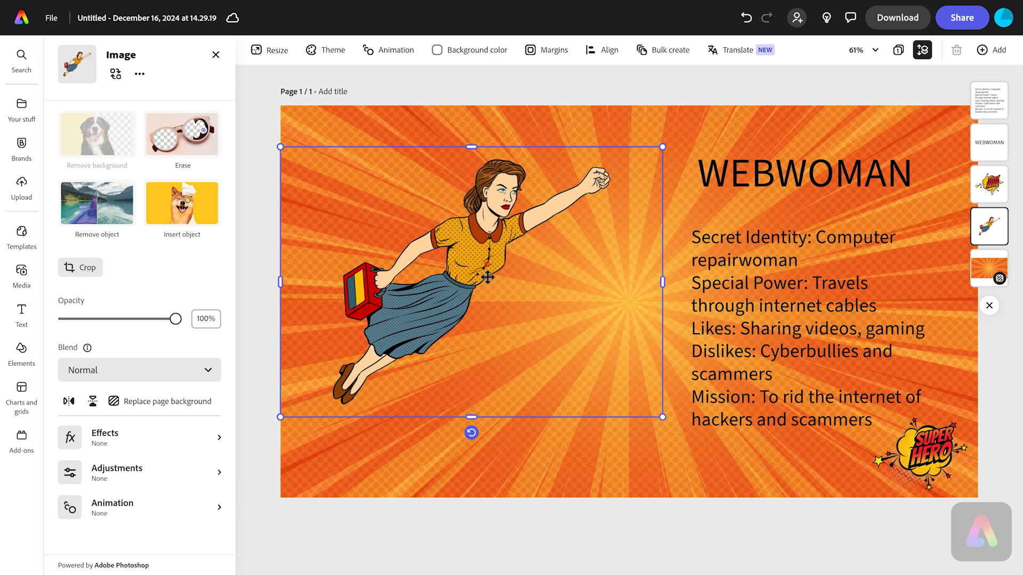
{"action": "left_click_drag", "start_coordinate": [487, 277], "coordinate": [489, 328]}
{"action": "left_click_drag", "start_coordinate": [669, 199], "coordinate": [750, 151]}
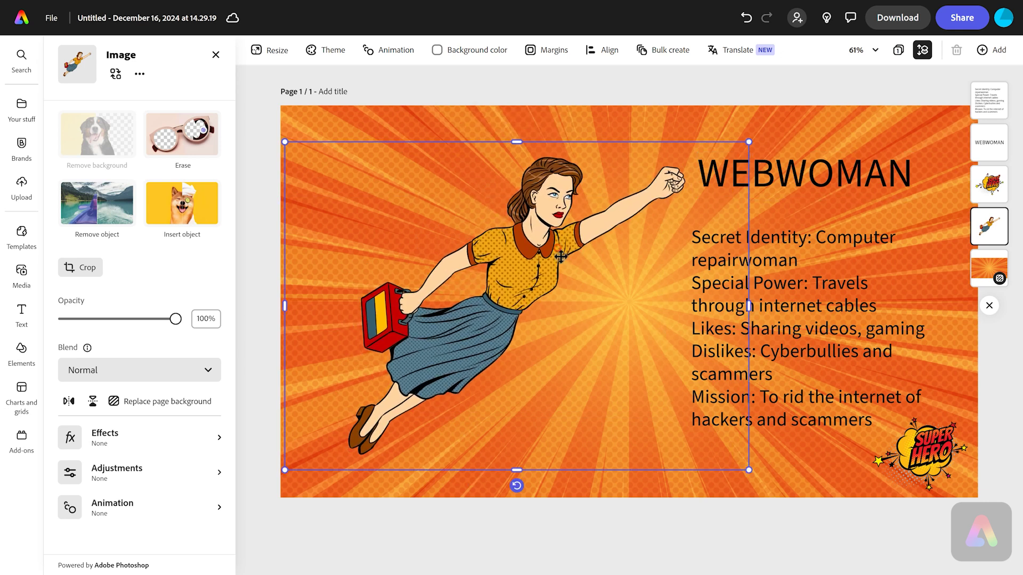
{"action": "left_click_drag", "start_coordinate": [561, 257], "coordinate": [566, 268]}
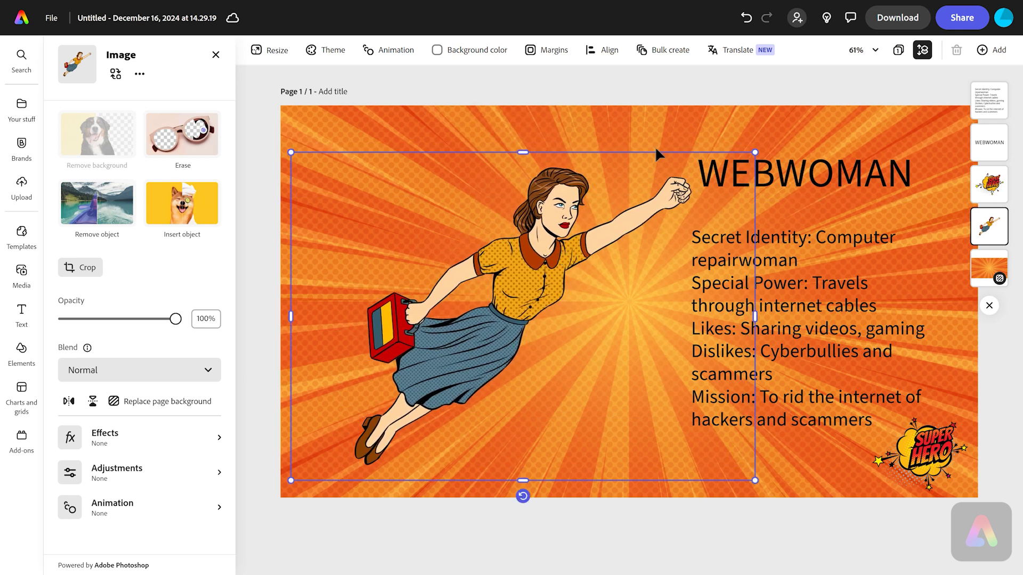
{"action": "key", "text": "ctrl+z"}
{"action": "left_click", "coordinate": [772, 88]}
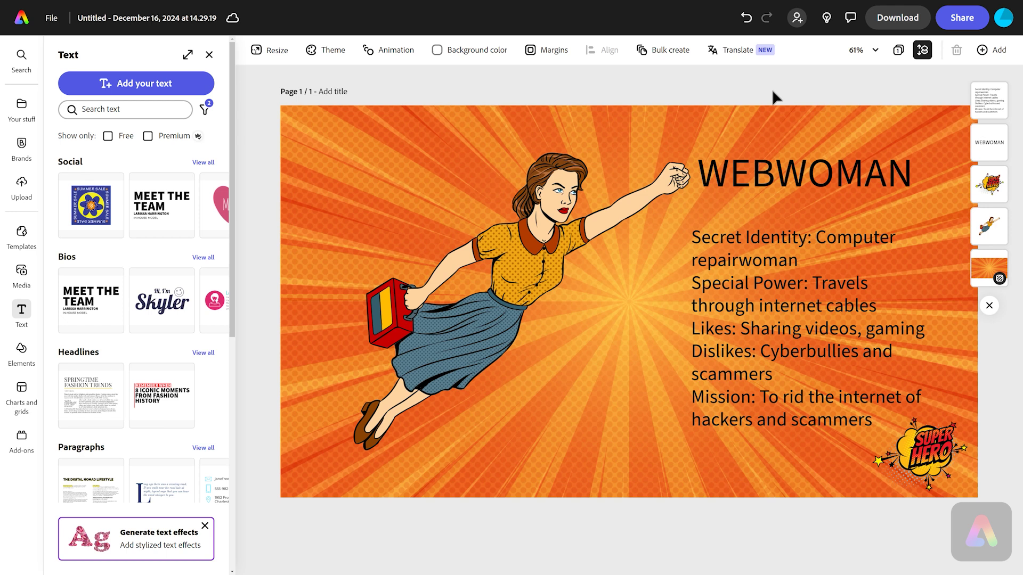
- Move the info text left, widen its box and nudge it up
{"action": "left_click_drag", "start_coordinate": [795, 258], "coordinate": [746, 263]}
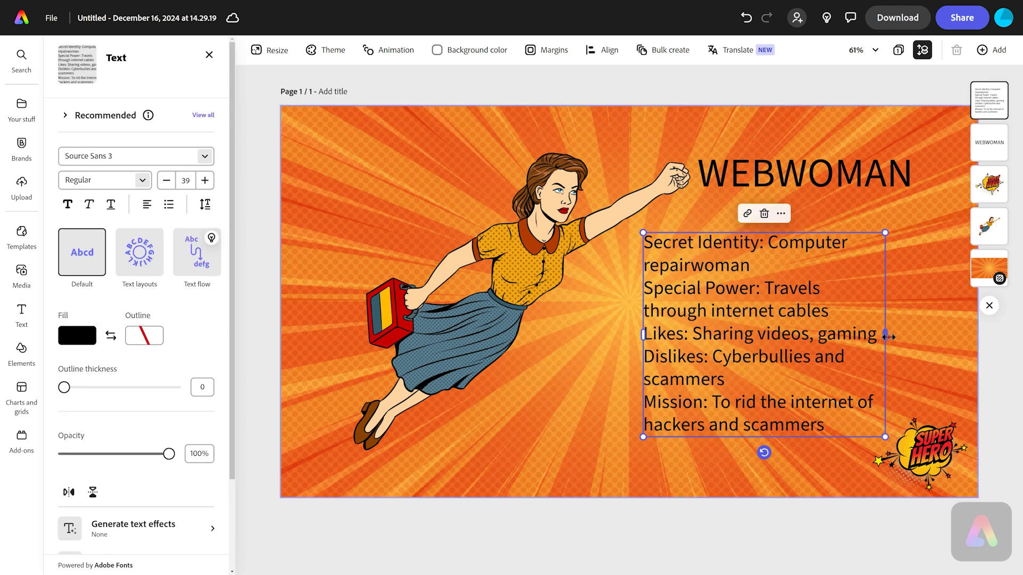
{"action": "left_click_drag", "start_coordinate": [887, 336], "coordinate": [954, 337]}
{"action": "key", "text": "Escape"}
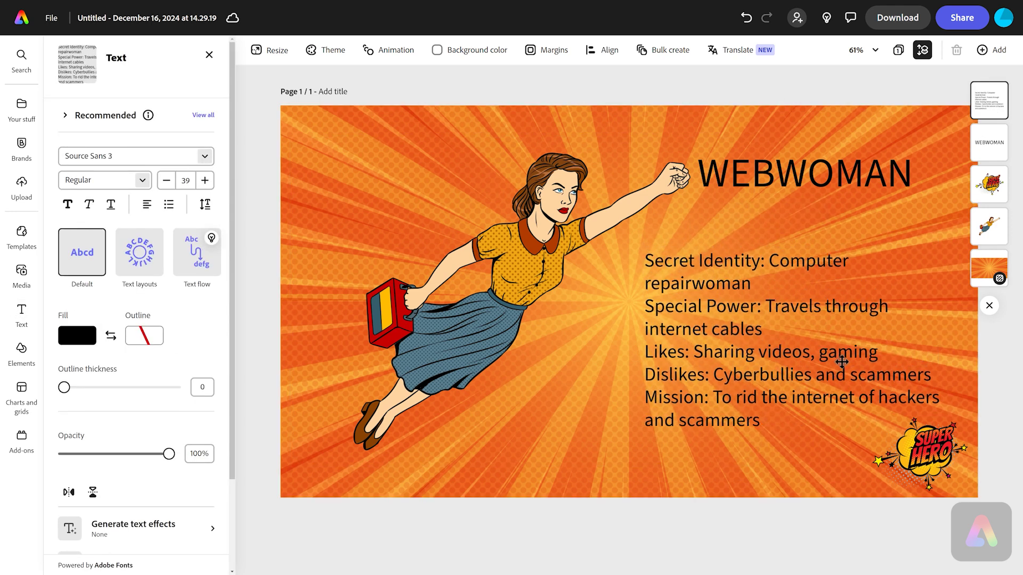
{"action": "left_click_drag", "start_coordinate": [842, 362], "coordinate": [836, 344]}
- Move WEBWOMAN slightly down and set its font to Alfarn 2
{"action": "left_click", "coordinate": [774, 89]}
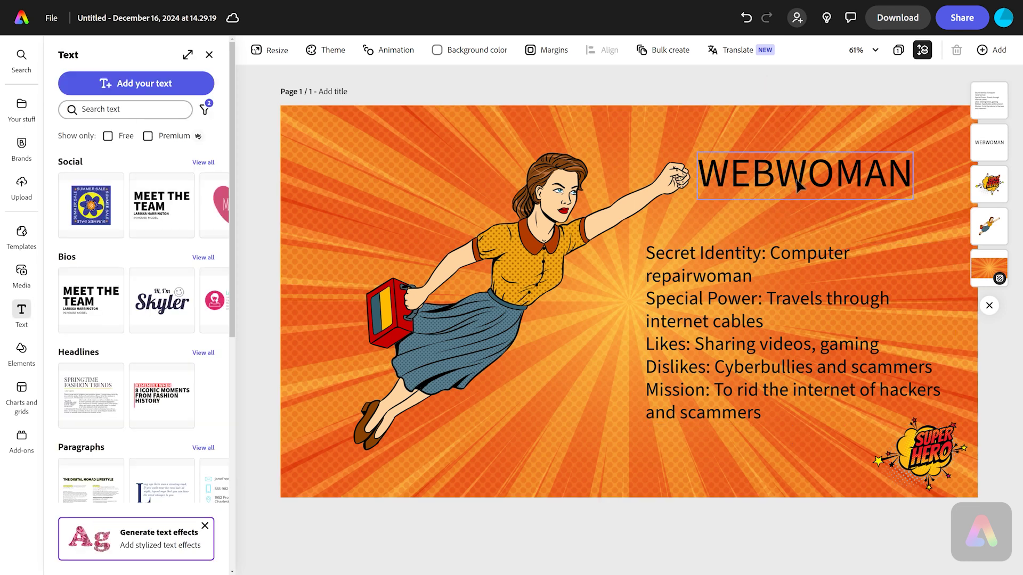
{"action": "left_click", "coordinate": [813, 173]}
{"action": "left_click_drag", "start_coordinate": [812, 173], "coordinate": [814, 188]}
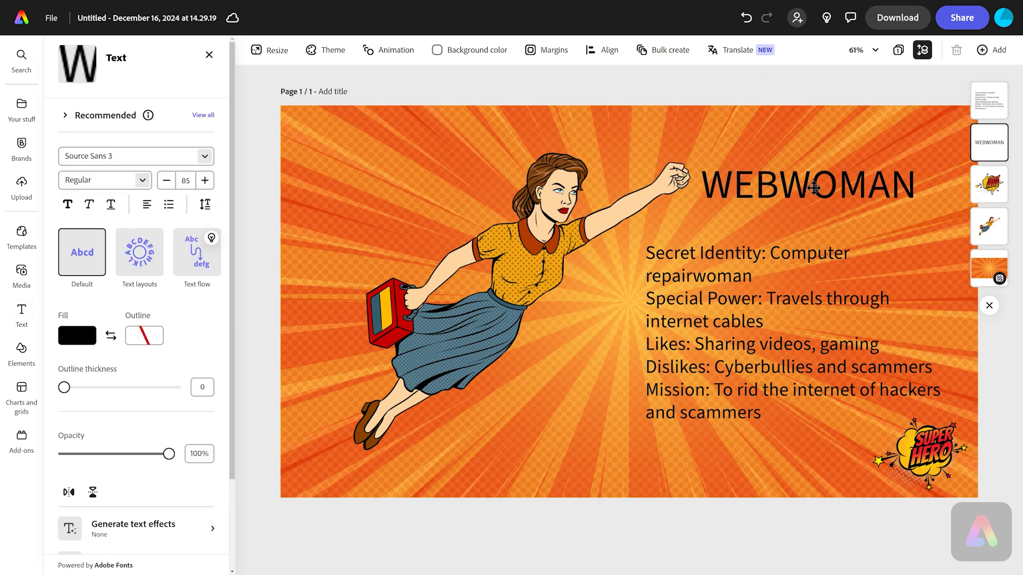
{"action": "left_click", "coordinate": [807, 83]}
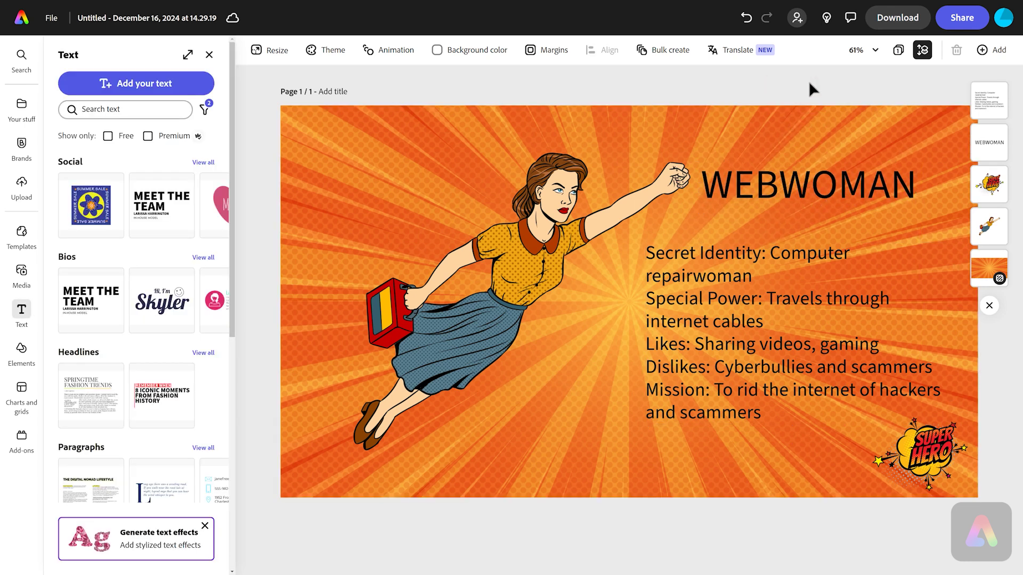
{"action": "left_click", "coordinate": [830, 200]}
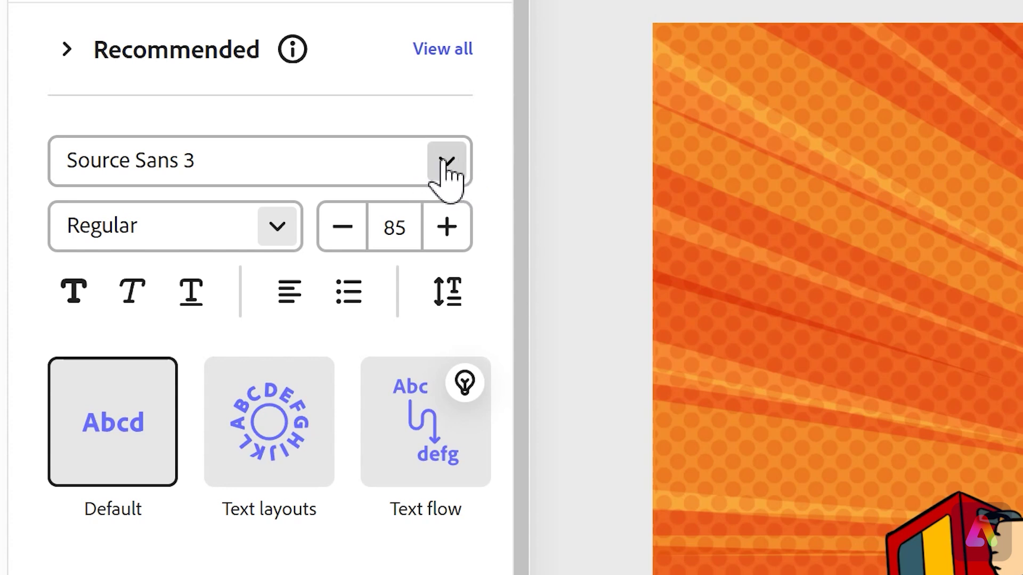
{"action": "left_click", "coordinate": [446, 161]}
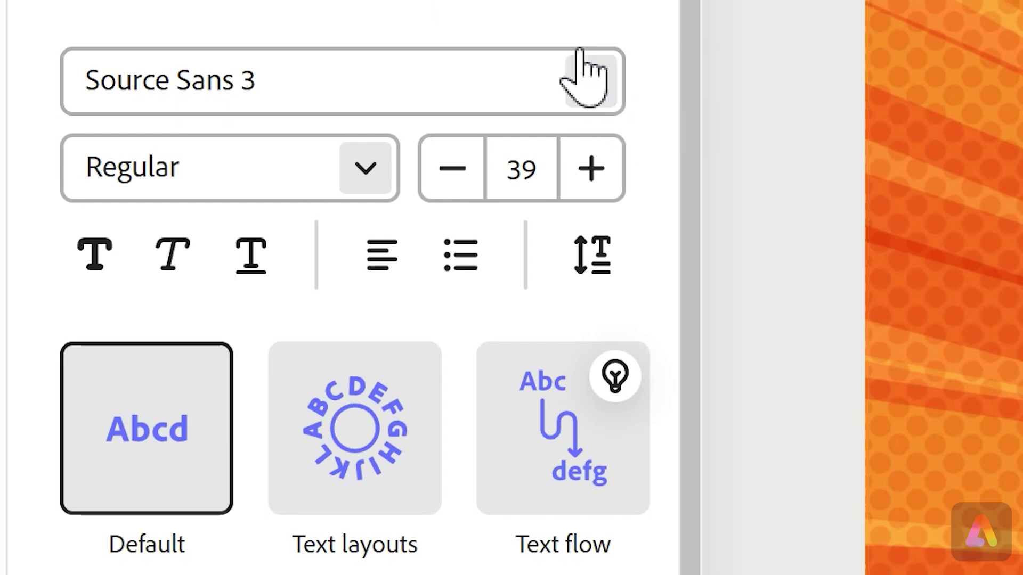
- Set the info text font to Adobe Clean UX
{"action": "left_click", "coordinate": [592, 84]}
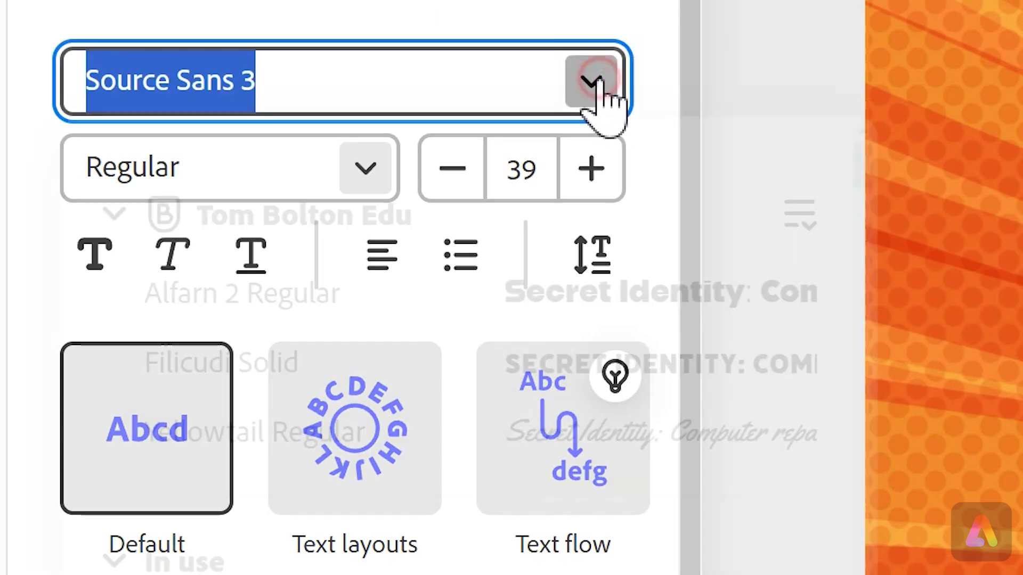
{"action": "scroll", "coordinate": [640, 533], "scroll_direction": "down", "scroll_amount": 5}
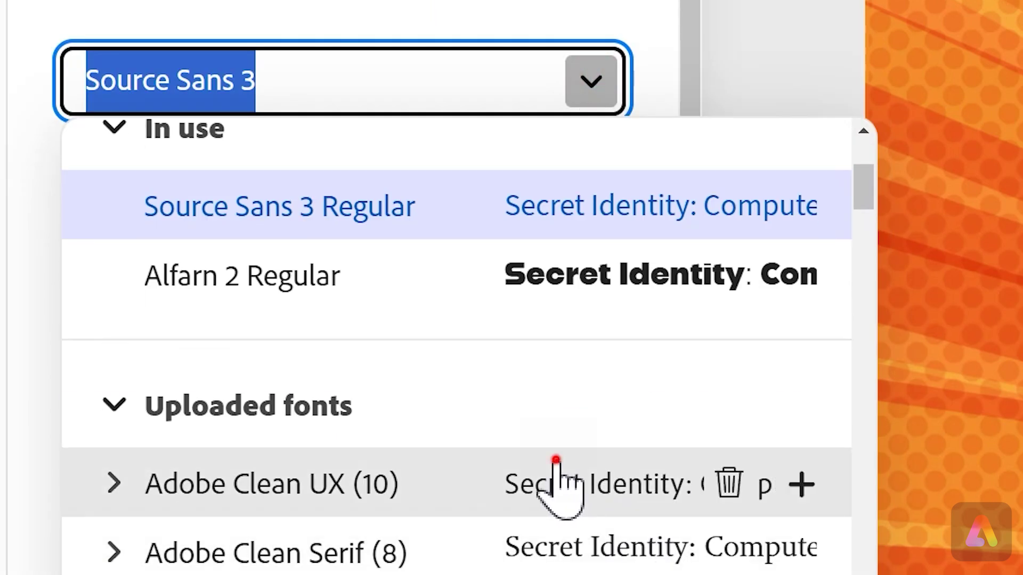
{"action": "left_click", "coordinate": [559, 485]}
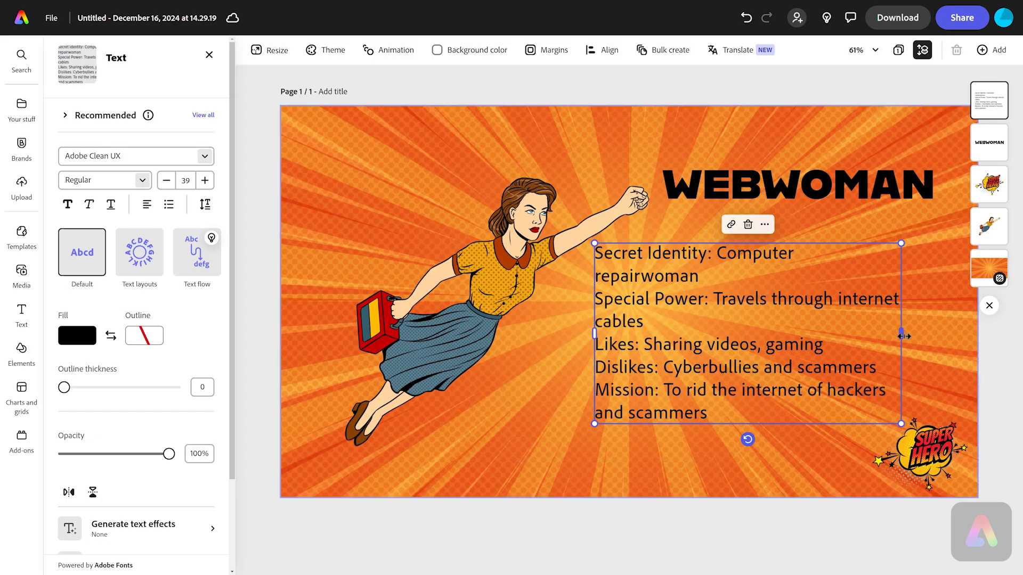
- Widen and reposition the info text box and move WEBWOMAN lower
{"action": "left_click_drag", "start_coordinate": [904, 332], "coordinate": [936, 333]}
{"action": "left_click_drag", "start_coordinate": [765, 343], "coordinate": [785, 356]}
{"action": "left_click", "coordinate": [747, 92]}
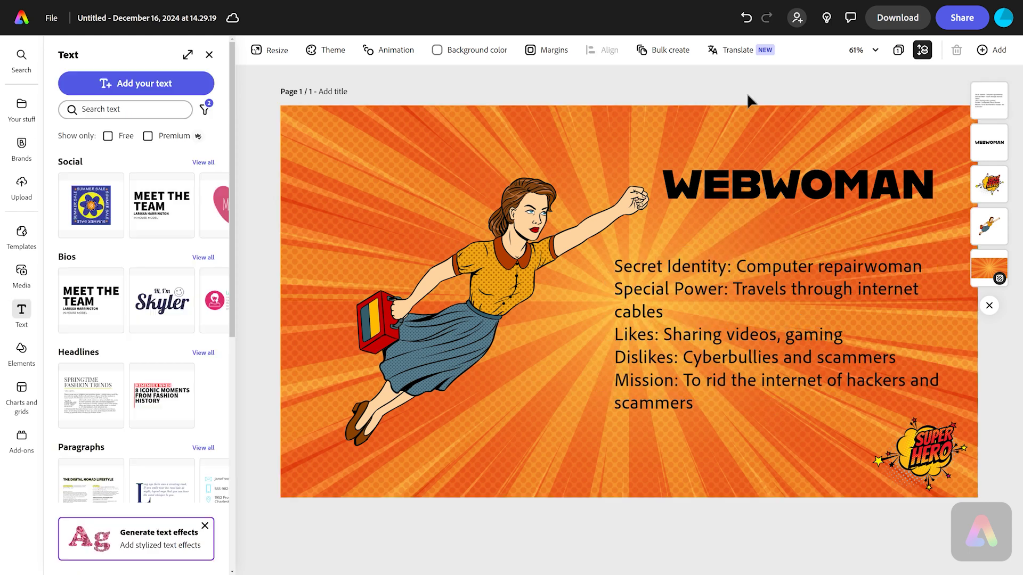
{"action": "left_click", "coordinate": [650, 331]}
{"action": "left_click_drag", "start_coordinate": [605, 335], "coordinate": [581, 334]}
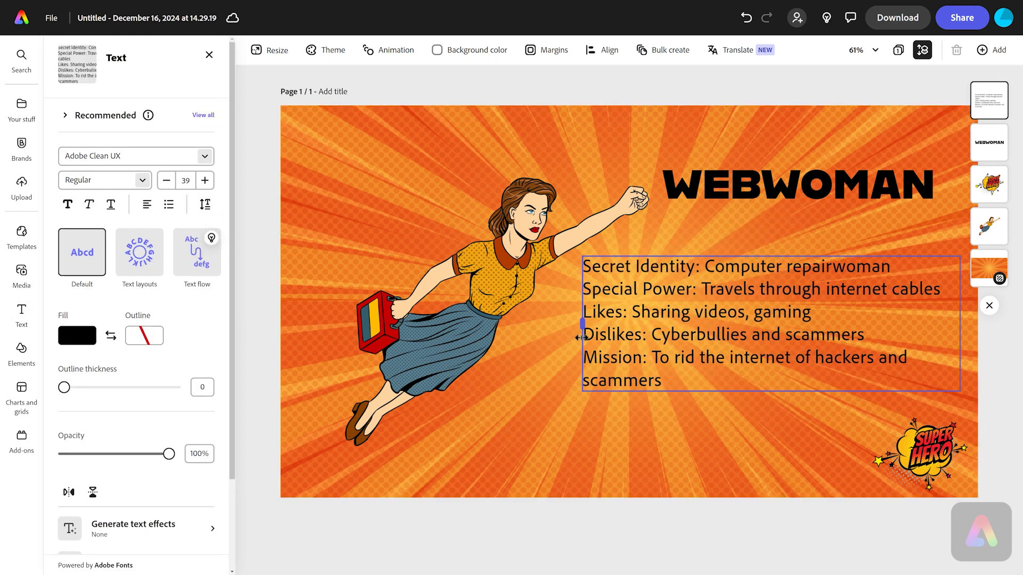
{"action": "left_click_drag", "start_coordinate": [708, 350], "coordinate": [714, 353]}
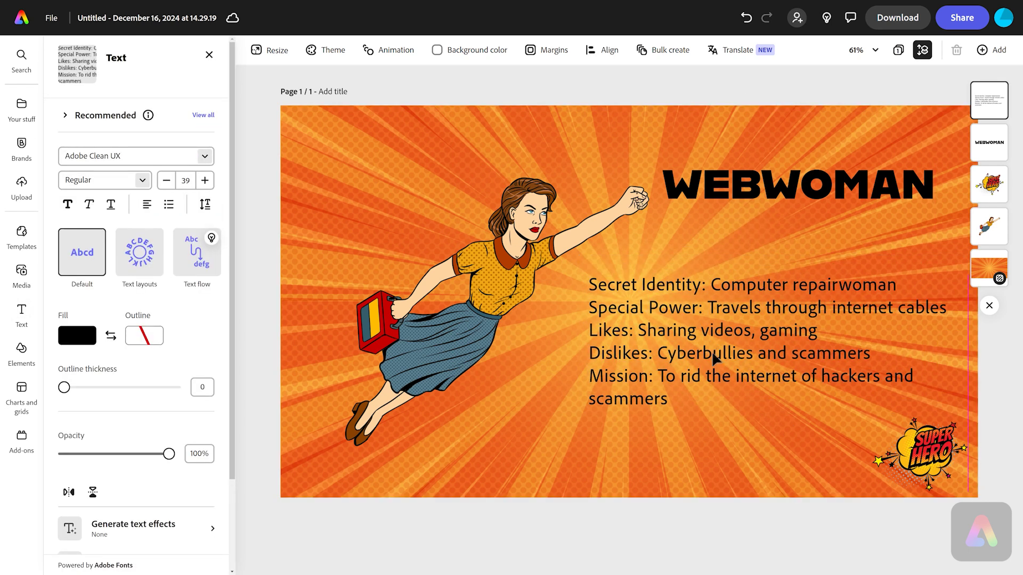
{"action": "left_click_drag", "start_coordinate": [799, 184], "coordinate": [806, 211]}
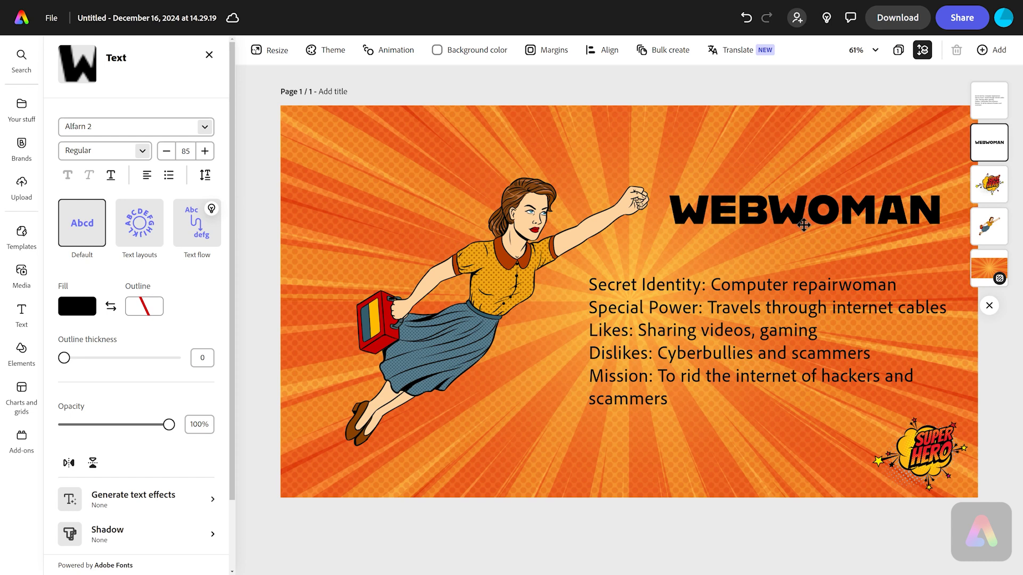
{"action": "left_click", "coordinate": [807, 100]}
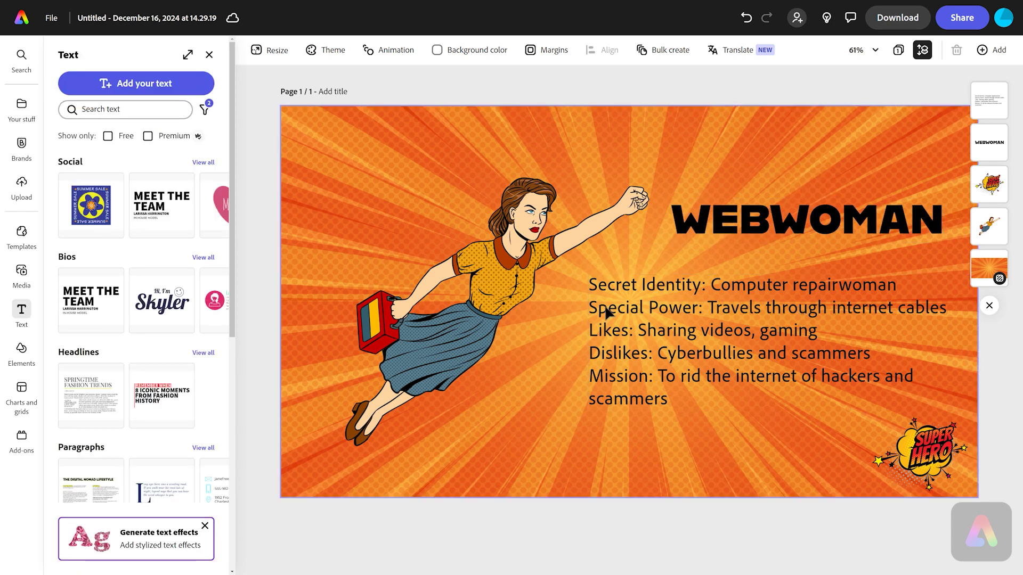
- Apply a decorative speech-bubble shape behind the info text
{"action": "left_click", "coordinate": [726, 348]}
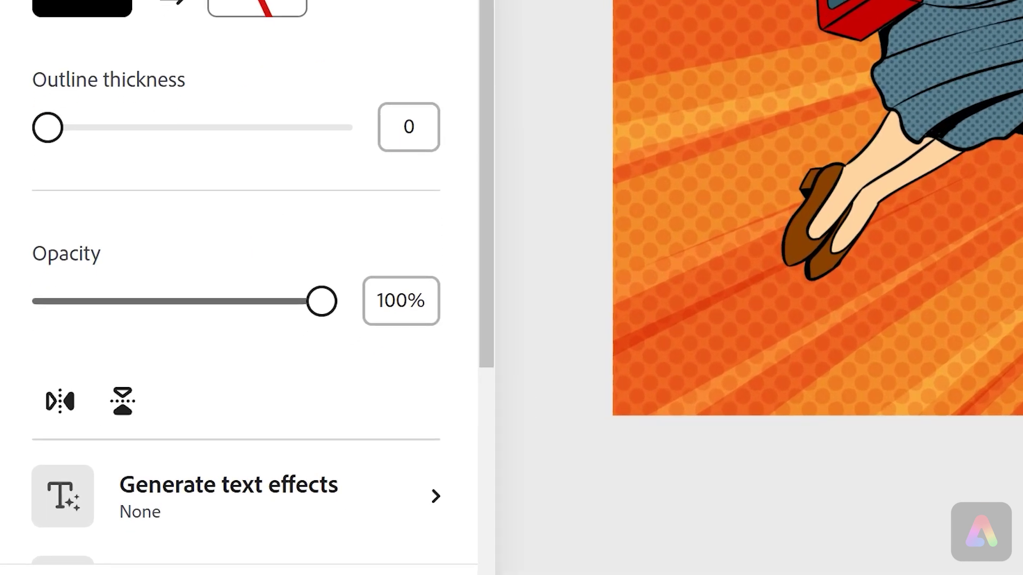
{"action": "scroll", "coordinate": [155, 452], "scroll_direction": "down", "scroll_amount": 2}
{"action": "scroll", "coordinate": [175, 320], "scroll_direction": "down", "scroll_amount": 4}
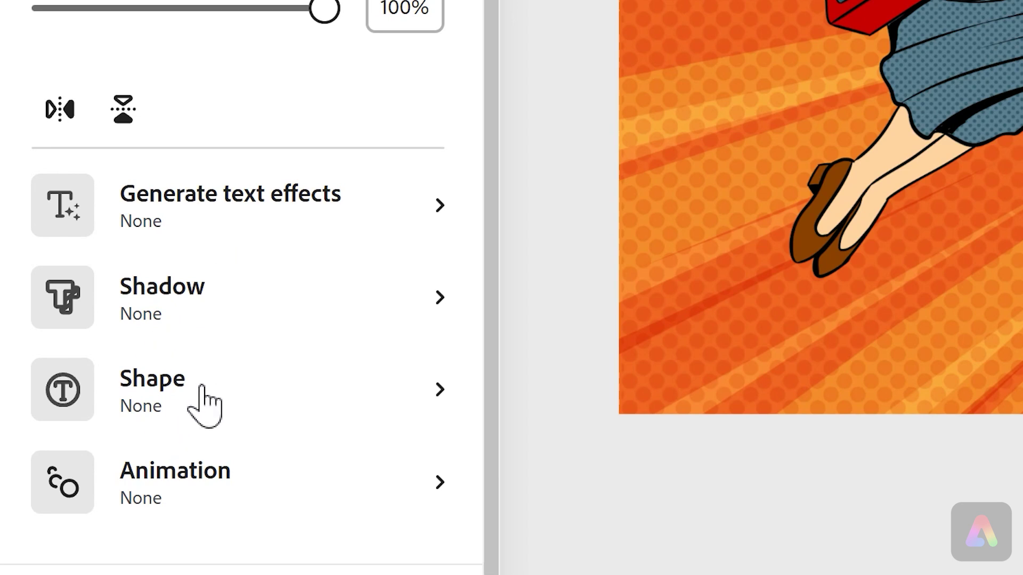
{"action": "left_click", "coordinate": [166, 394]}
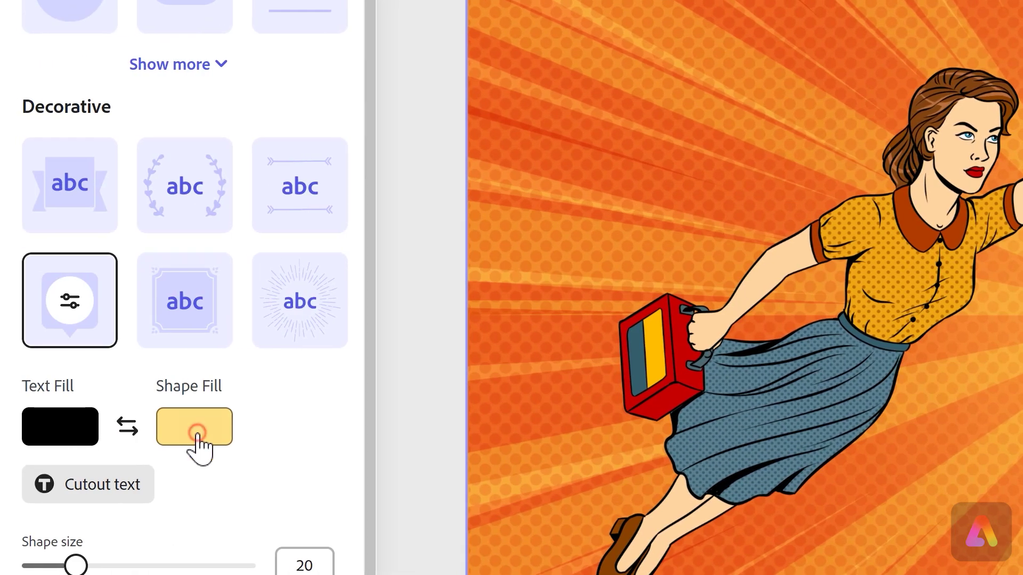
- Tune the shape fill colour to a golden yellow-orange
{"action": "left_click", "coordinate": [197, 432]}
{"action": "mouse_move", "coordinate": [308, 325]}
{"action": "left_mouse_down"}
{"action": "mouse_move", "coordinate": [325, 323]}
{"action": "mouse_move", "coordinate": [293, 318]}
{"action": "left_mouse_up"}
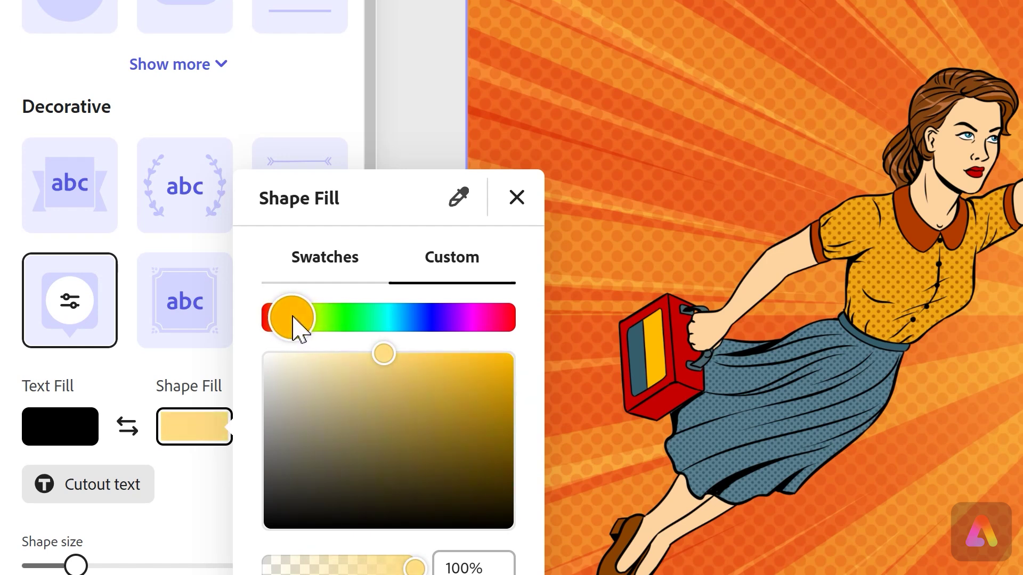
{"action": "left_click_drag", "start_coordinate": [352, 391], "coordinate": [414, 345]}
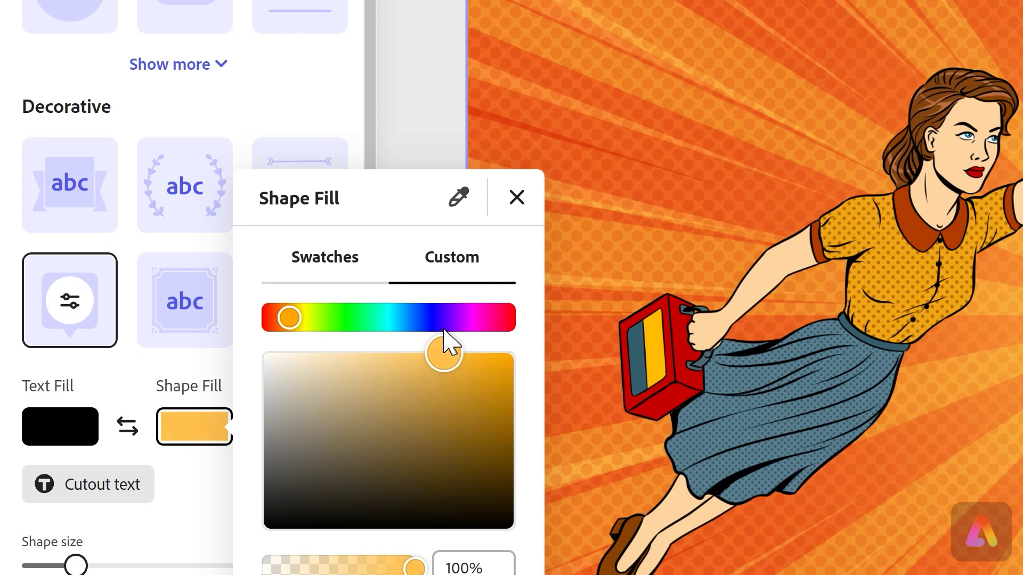